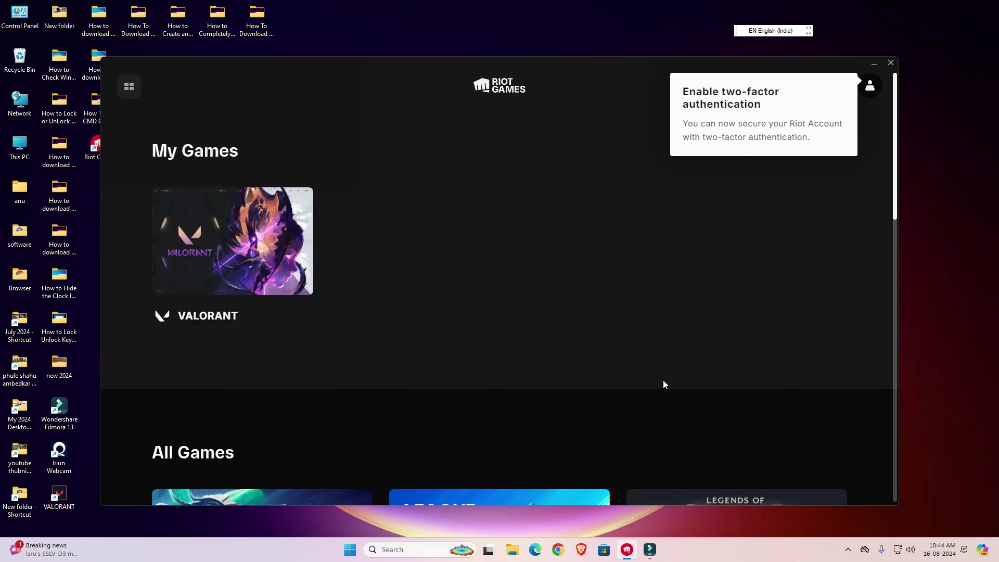
- Close the Riot Client launcher window that lists VALORANT under My Games
{"action": "left_click", "coordinate": [890, 63]}
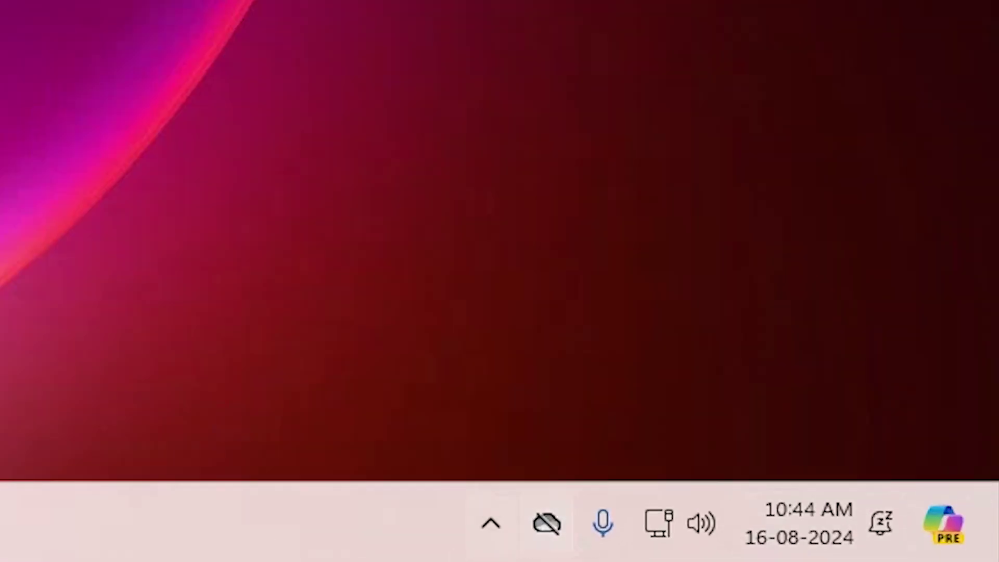
- Exit Riot Vanguard from the hidden tray icons and confirm with Yes
{"action": "left_click", "coordinate": [492, 522]}
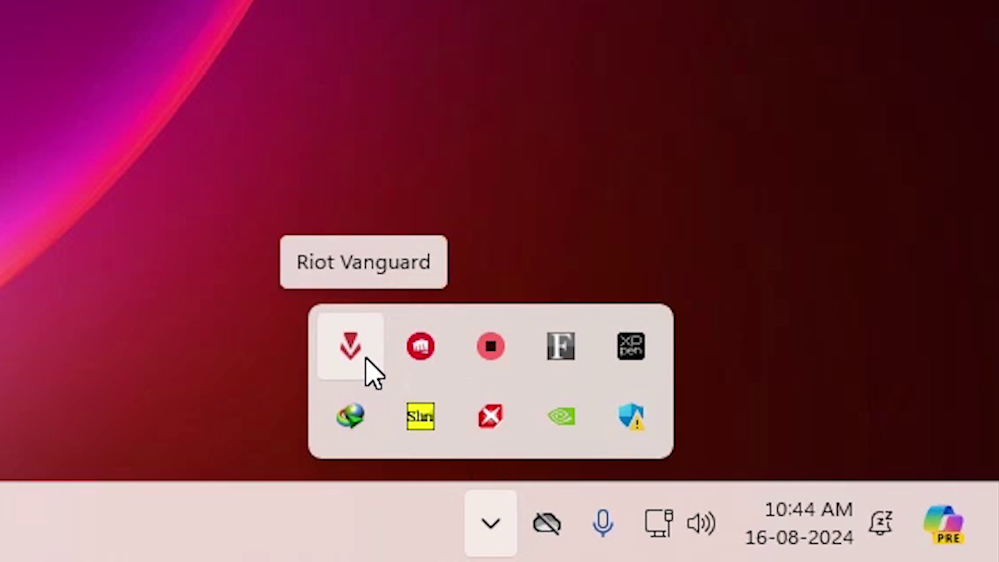
{"action": "right_click", "coordinate": [366, 359]}
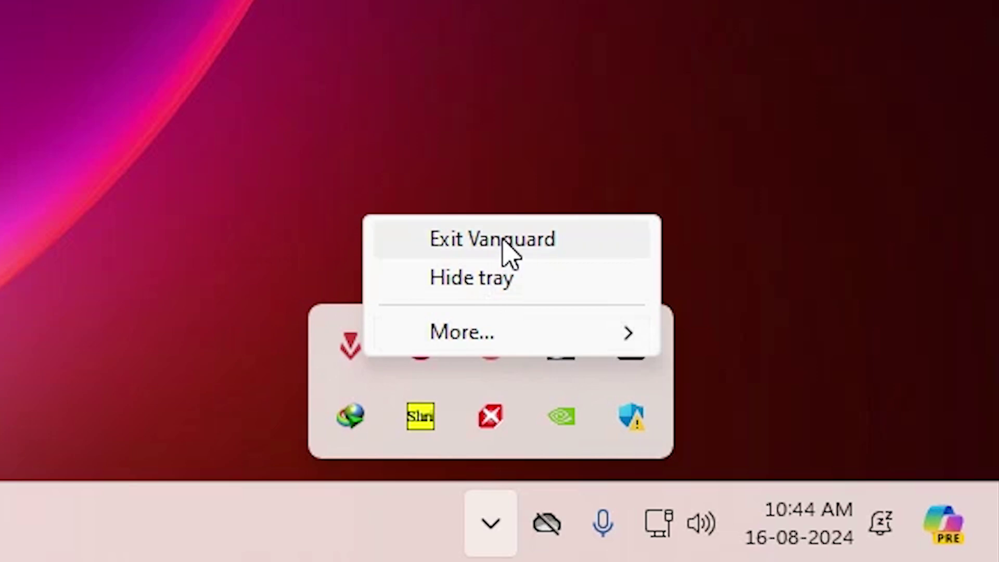
{"action": "left_click", "coordinate": [503, 240]}
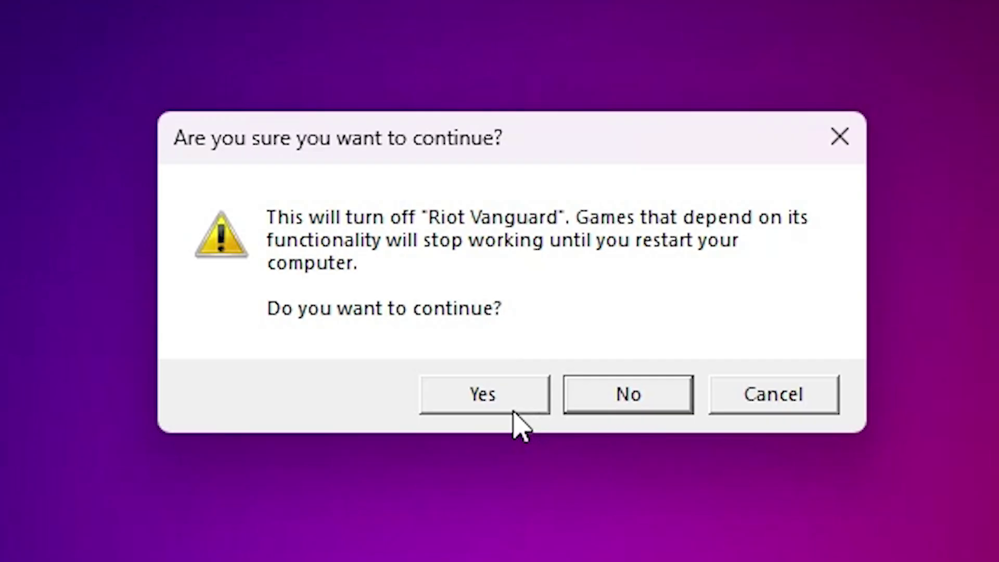
{"action": "left_click", "coordinate": [478, 398]}
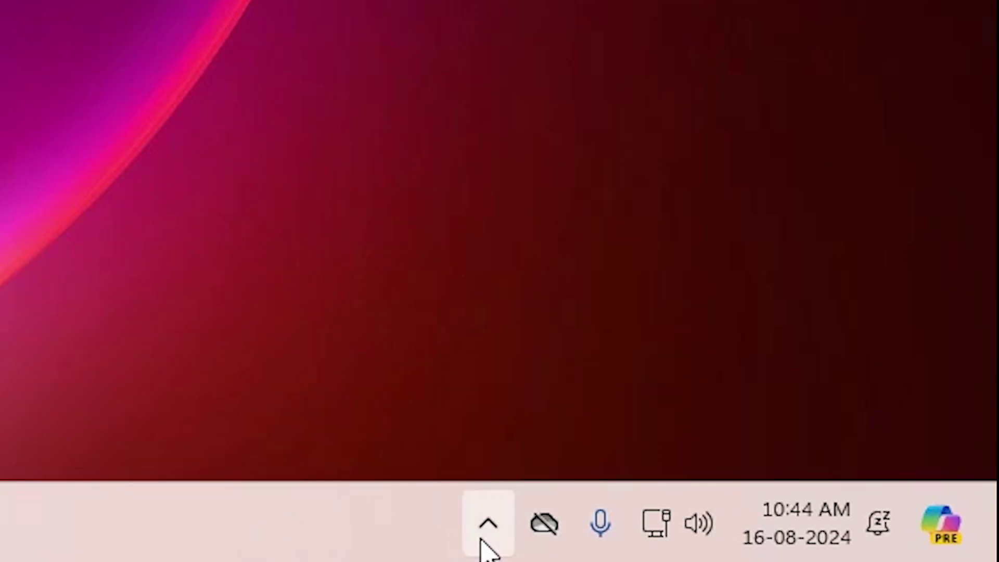
- Quit the Riot Client running in the background from its tray icon
{"action": "left_click", "coordinate": [486, 541]}
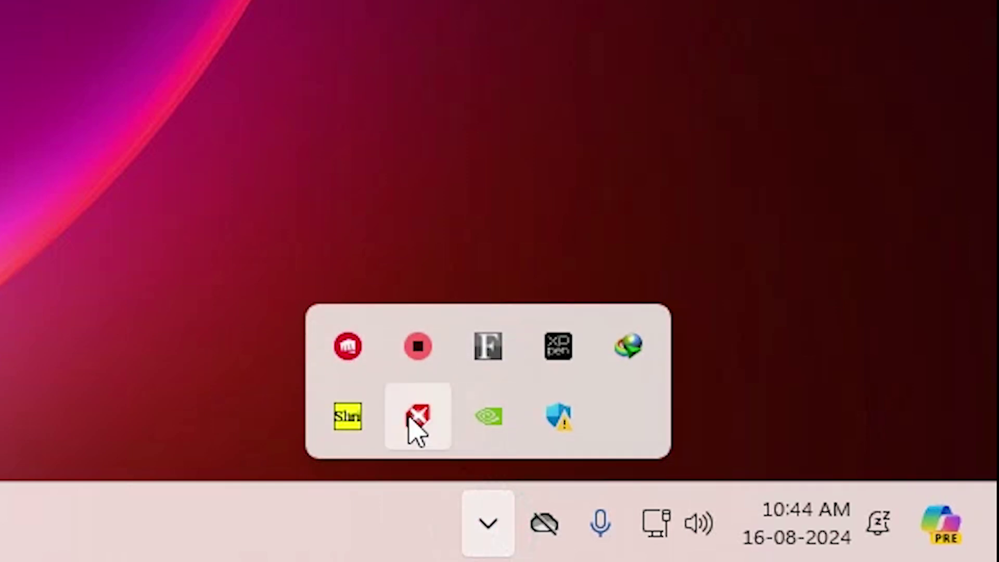
{"action": "right_click", "coordinate": [360, 365]}
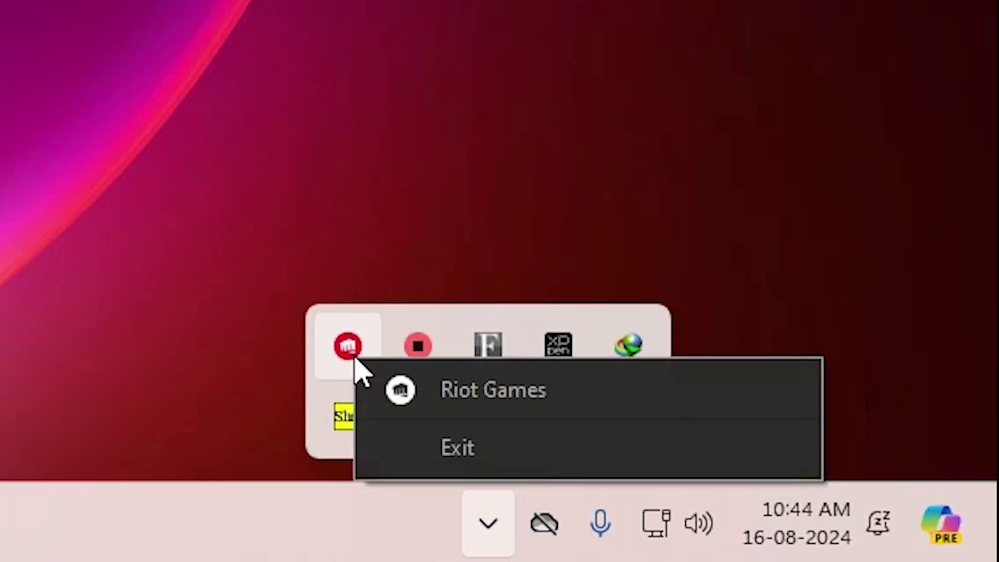
{"action": "left_click", "coordinate": [536, 458]}
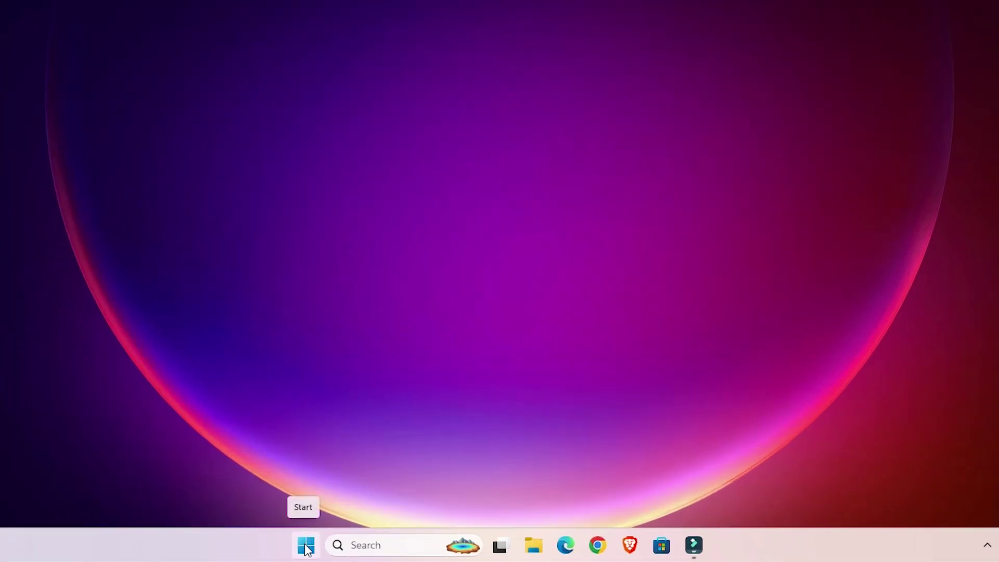
- Launch Settings via a Start search for 'set' and open Apps › Installed apps, listing 103 apps
{"action": "left_click", "coordinate": [306, 546]}
{"action": "left_click", "coordinate": [306, 546]}
{"action": "left_click", "coordinate": [305, 546]}
{"action": "type", "text": "set"}
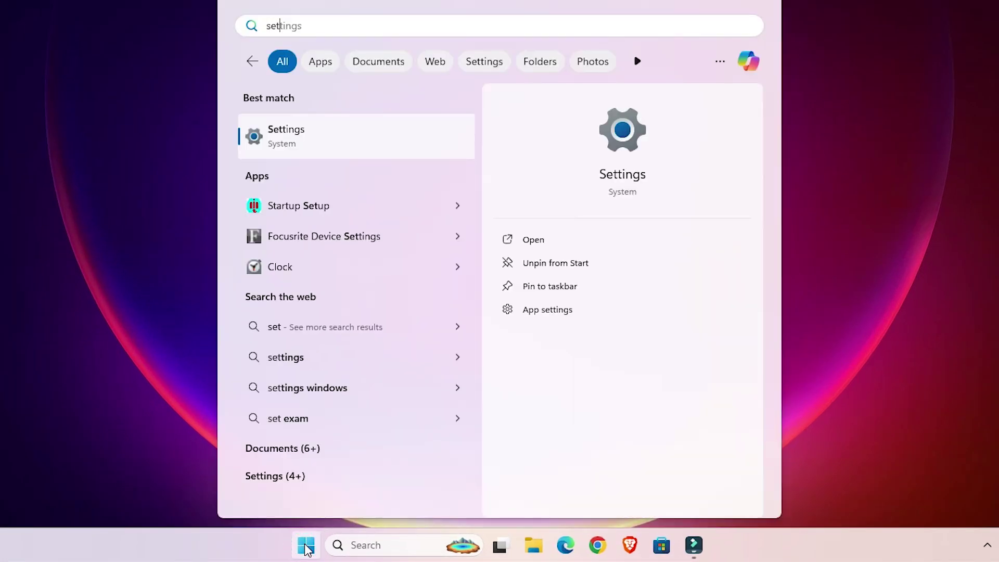
{"action": "left_click", "coordinate": [357, 134]}
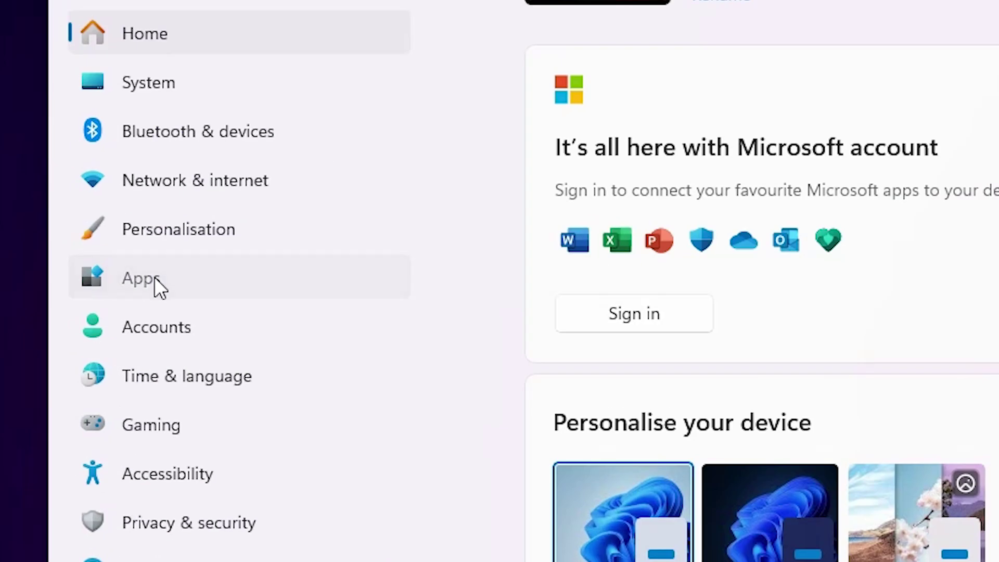
{"action": "left_click", "coordinate": [76, 316]}
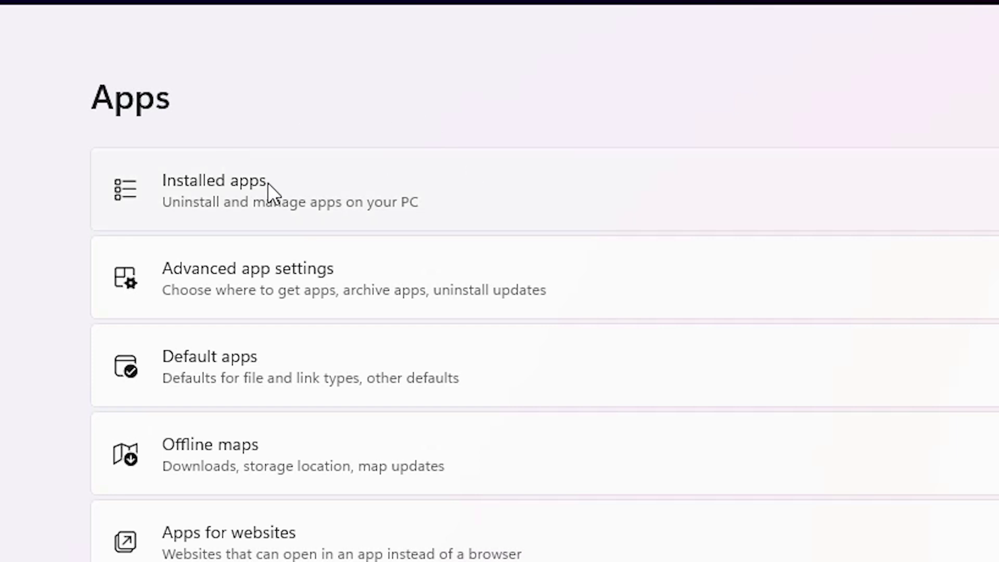
{"action": "left_click", "coordinate": [304, 195]}
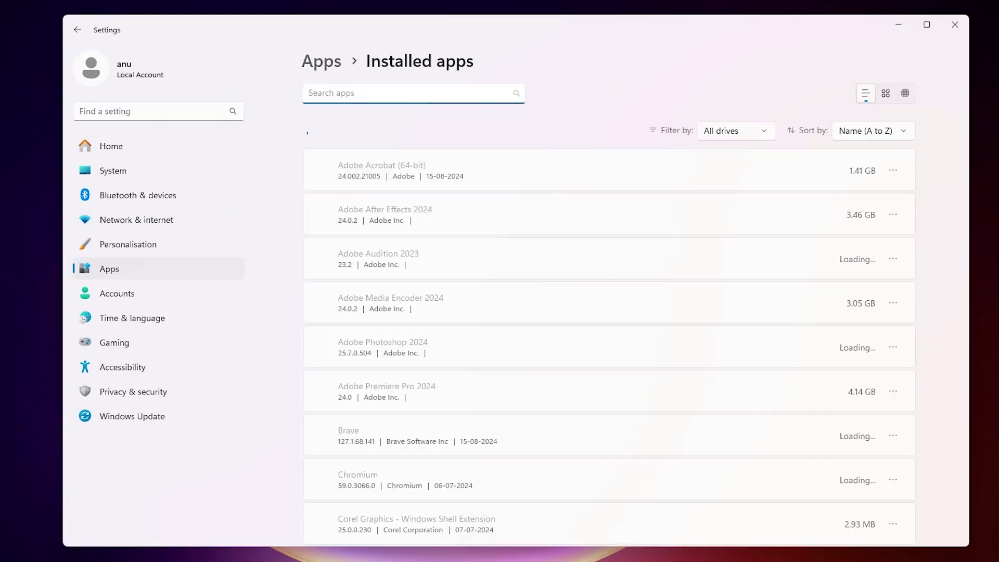
{"action": "left_click", "coordinate": [364, 92]}
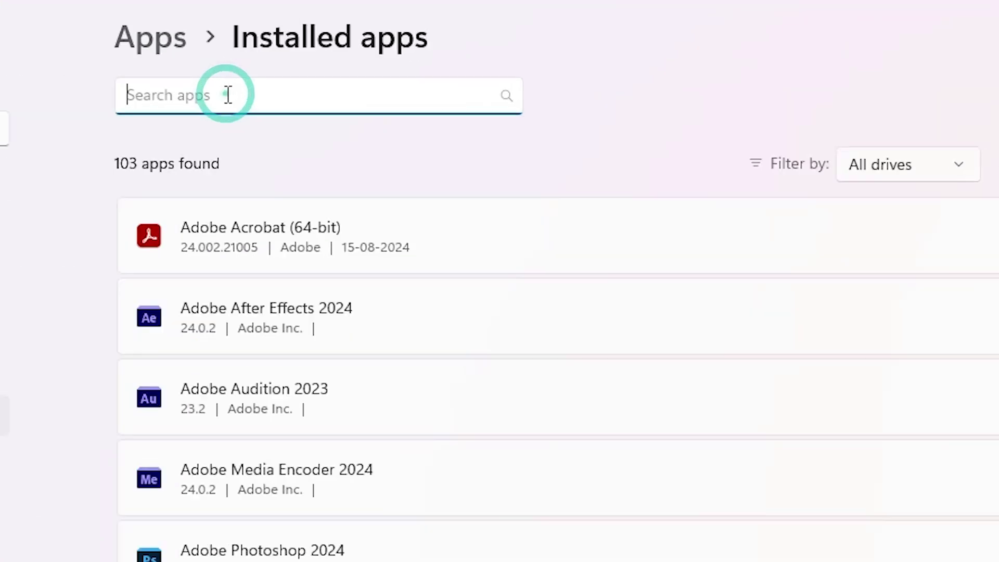
- Filter installed apps by 'riot' and check the Riot Vanguard and VALORANT option menus
{"action": "type", "text": "riot"}
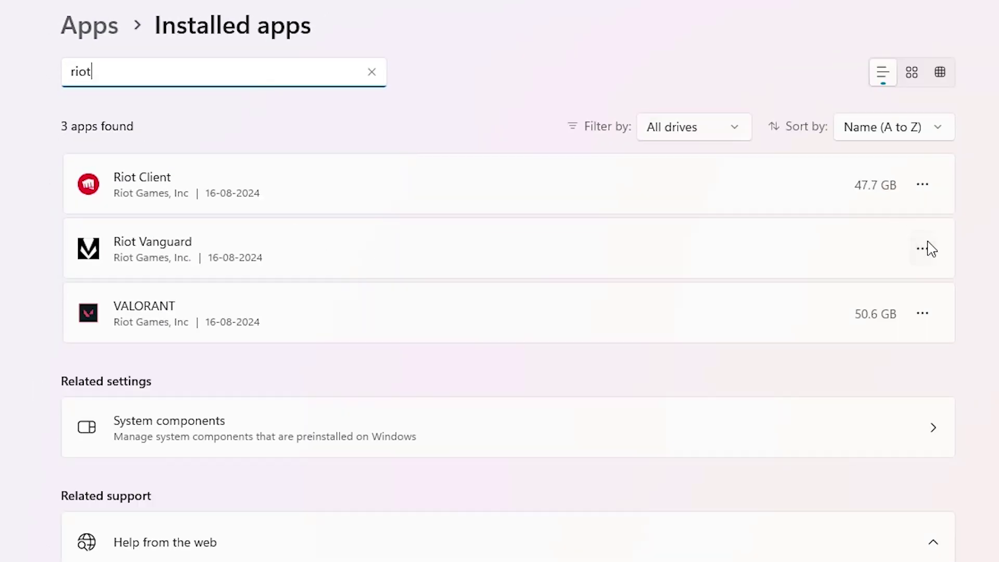
{"action": "left_click", "coordinate": [926, 244]}
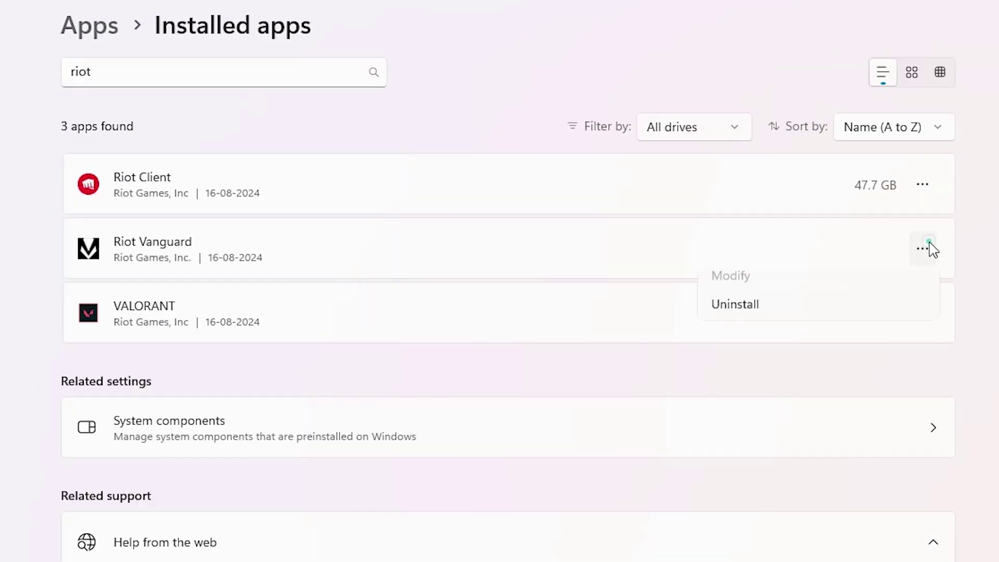
{"action": "left_click", "coordinate": [993, 238]}
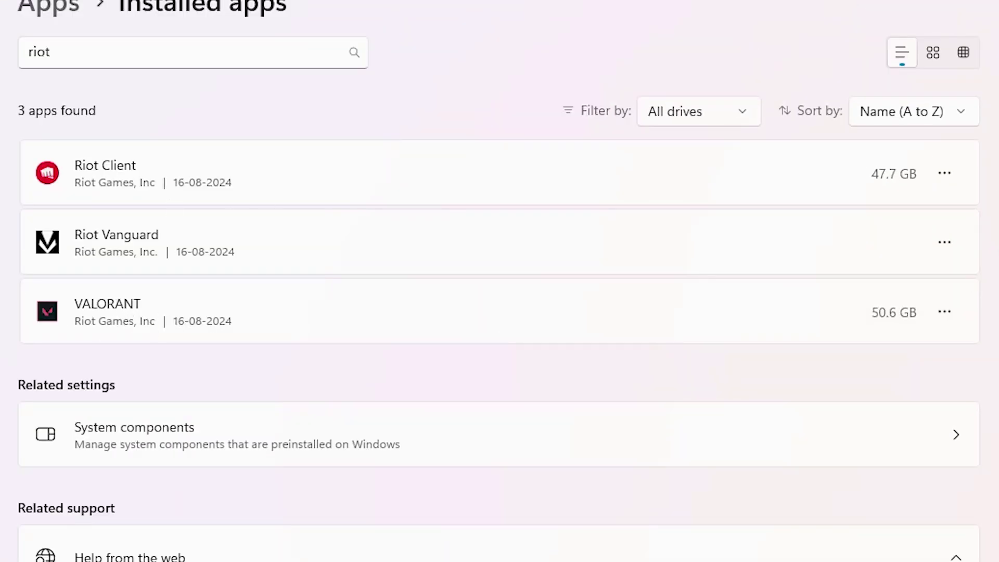
{"action": "left_click", "coordinate": [946, 312]}
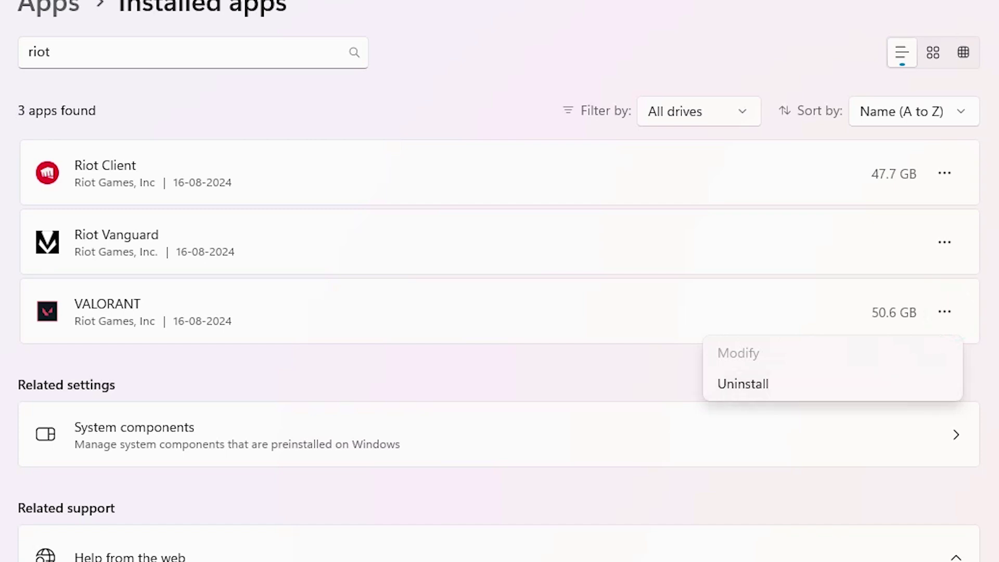
{"action": "key", "text": "Escape"}
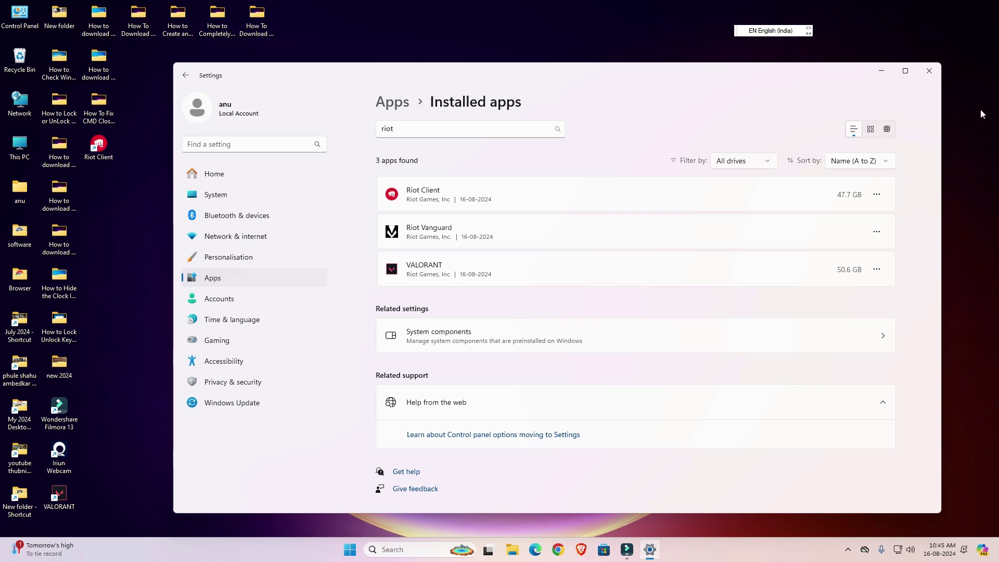
- Close Settings and open the Riot Client shortcut's folder, C:\Riot Games\Riot Client
{"action": "left_click", "coordinate": [938, 74]}
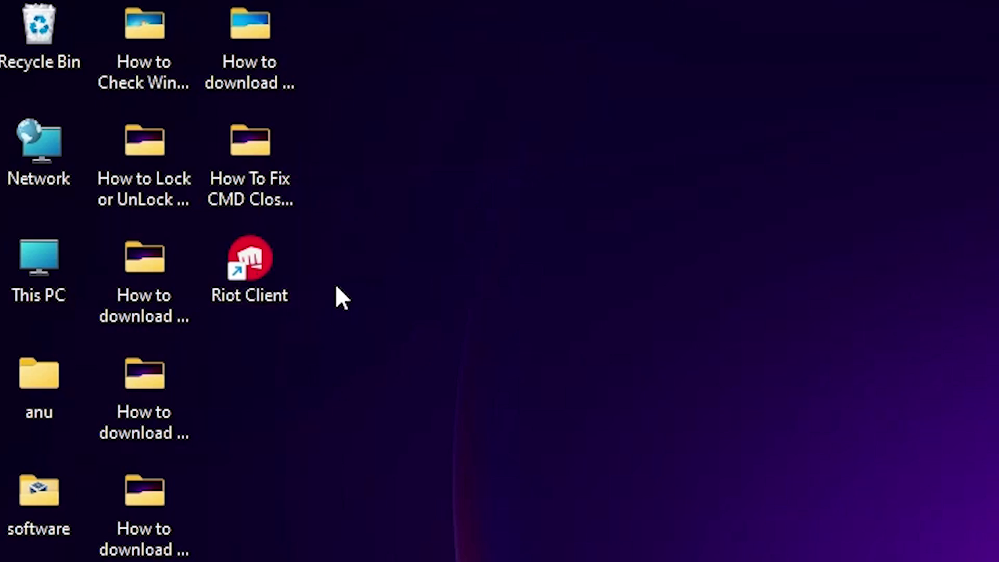
{"action": "right_click", "coordinate": [259, 271]}
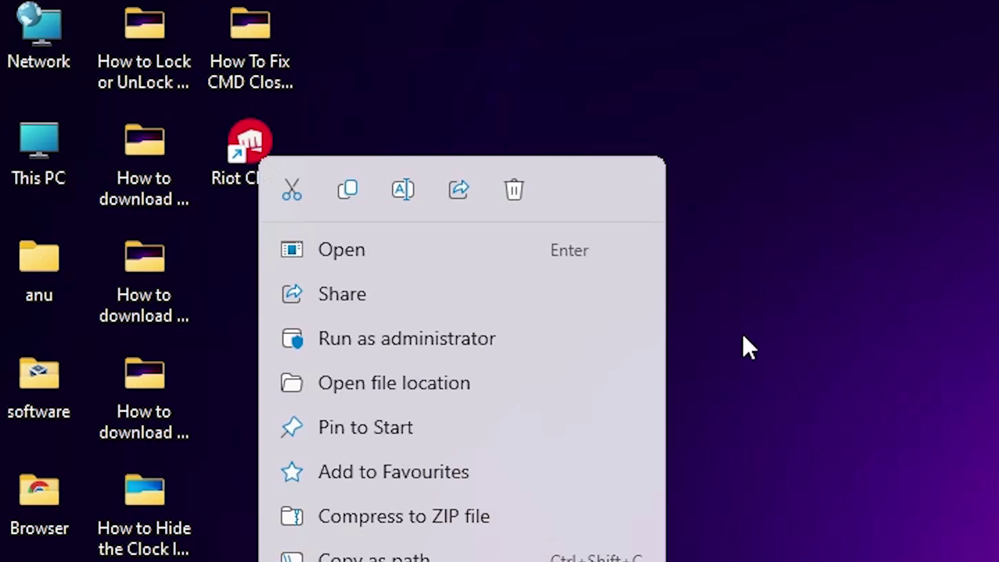
{"action": "left_click", "coordinate": [401, 383]}
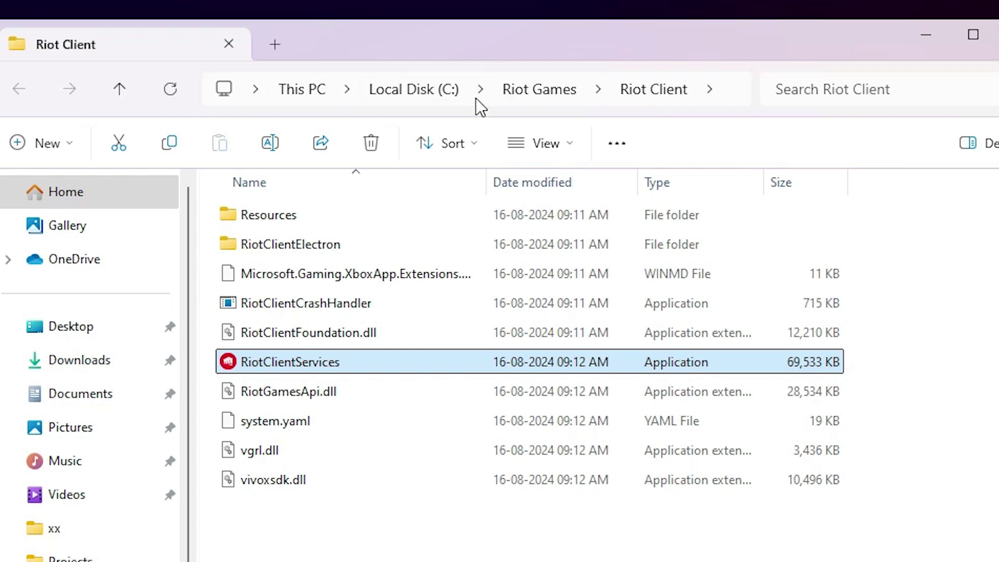
- Permanently delete the Riot Games folder from Local Disk (C:) and close File Explorer
{"action": "left_click", "coordinate": [532, 93]}
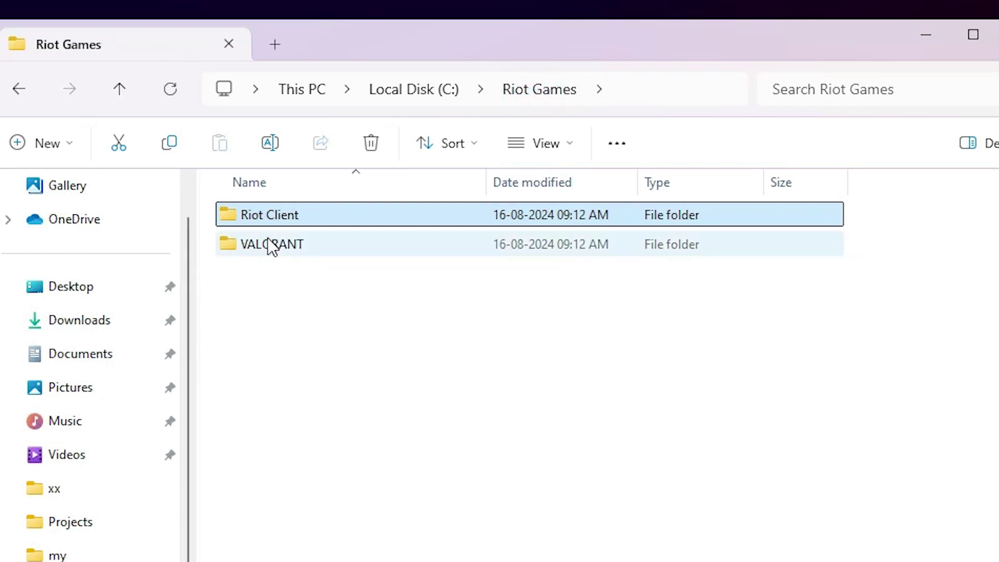
{"action": "left_click", "coordinate": [425, 87]}
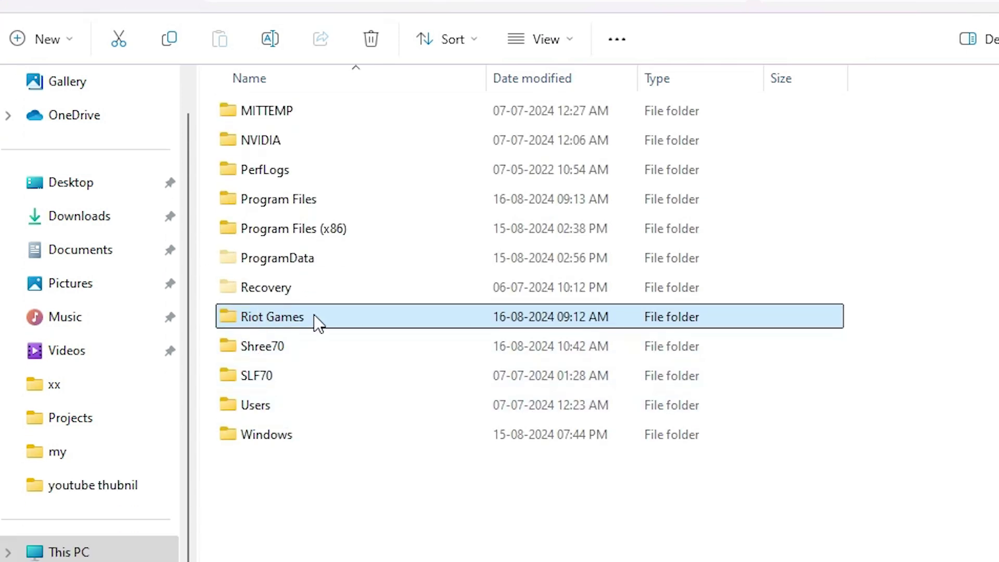
{"action": "right_click", "coordinate": [258, 322]}
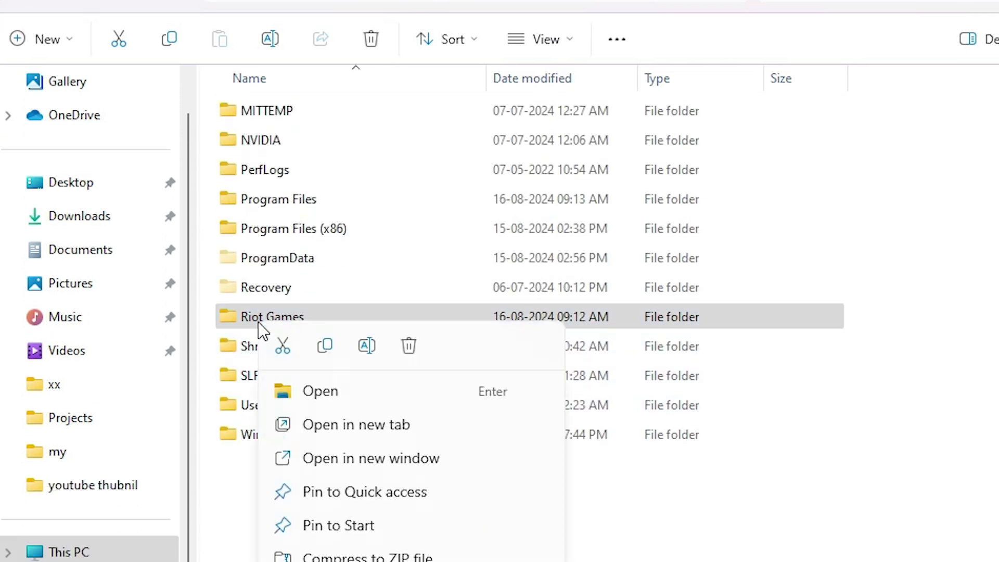
{"action": "left_click", "coordinate": [385, 494]}
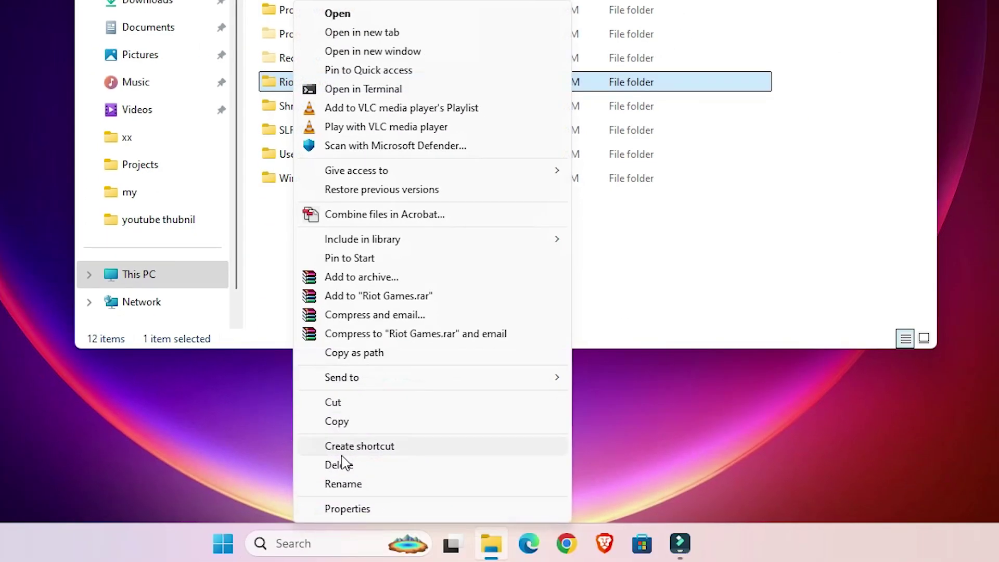
{"action": "left_click", "coordinate": [339, 465]}
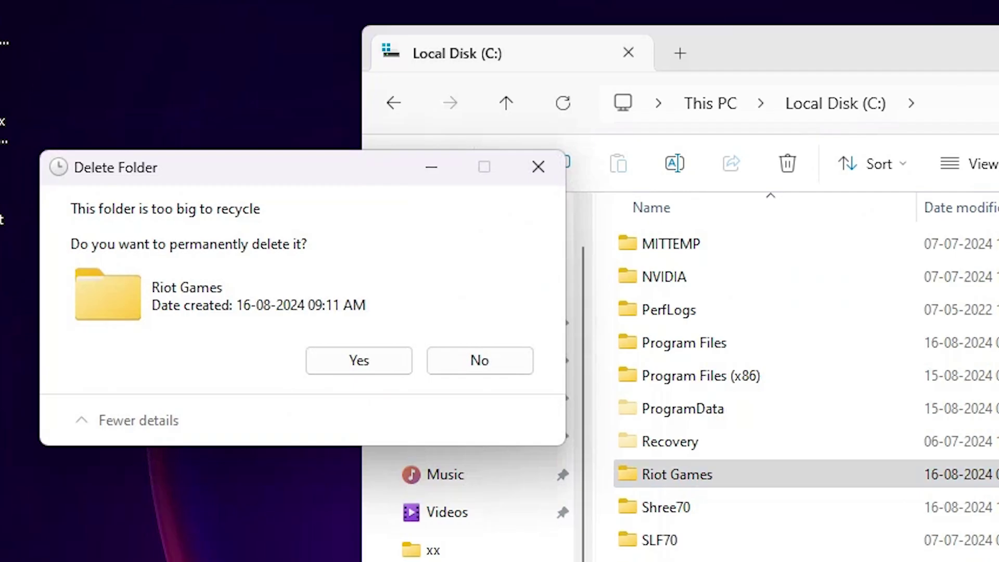
{"action": "left_click", "coordinate": [381, 359]}
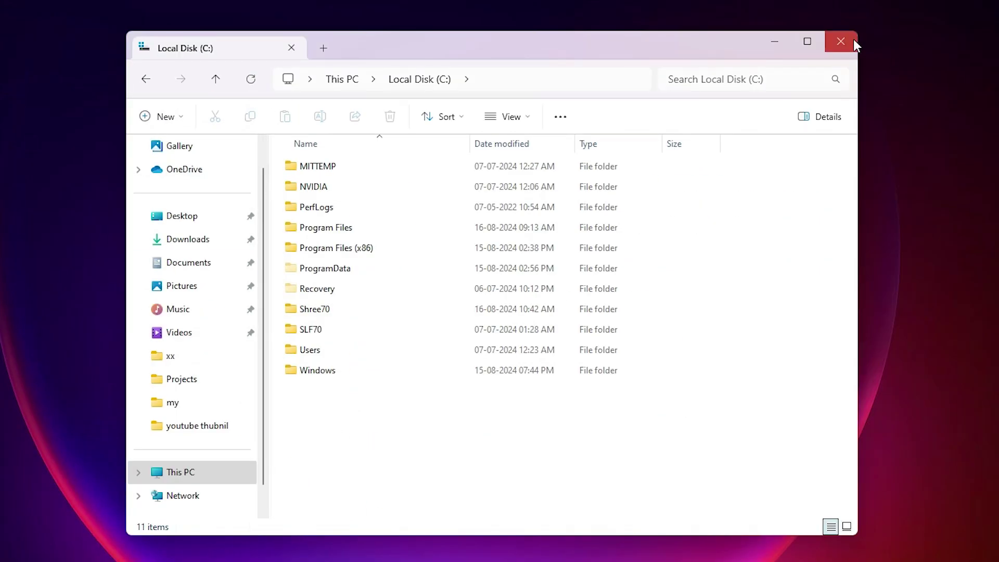
{"action": "left_click", "coordinate": [847, 42]}
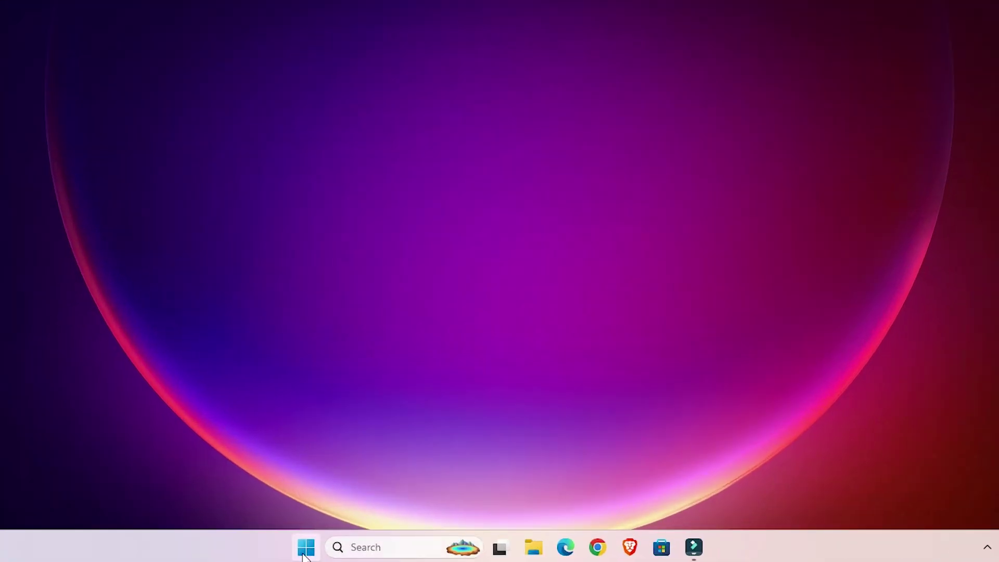
- Use the Run dialog to open the AppData › Local folder
{"action": "left_click", "coordinate": [304, 554]}
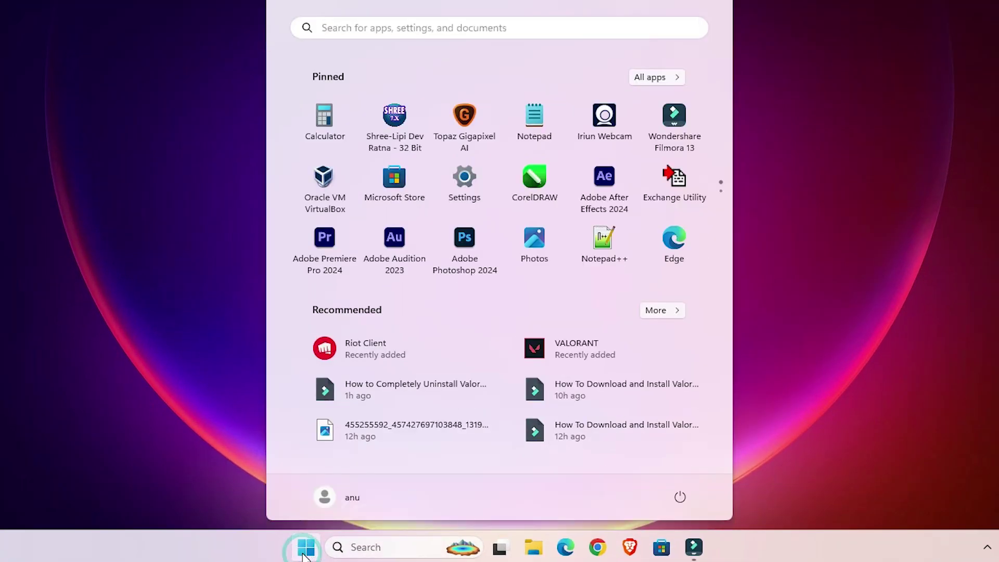
{"action": "type", "text": "run"}
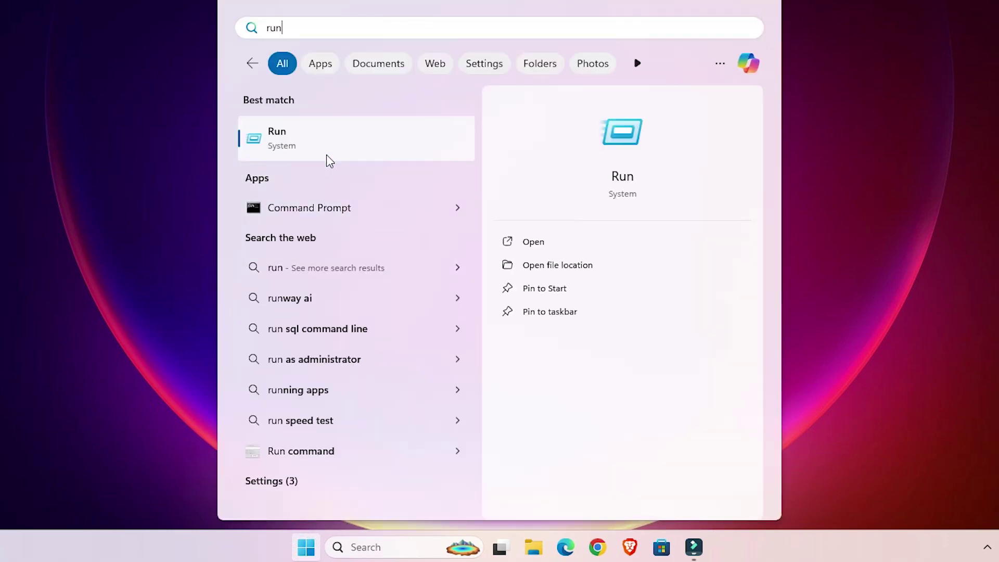
{"action": "left_click", "coordinate": [327, 156]}
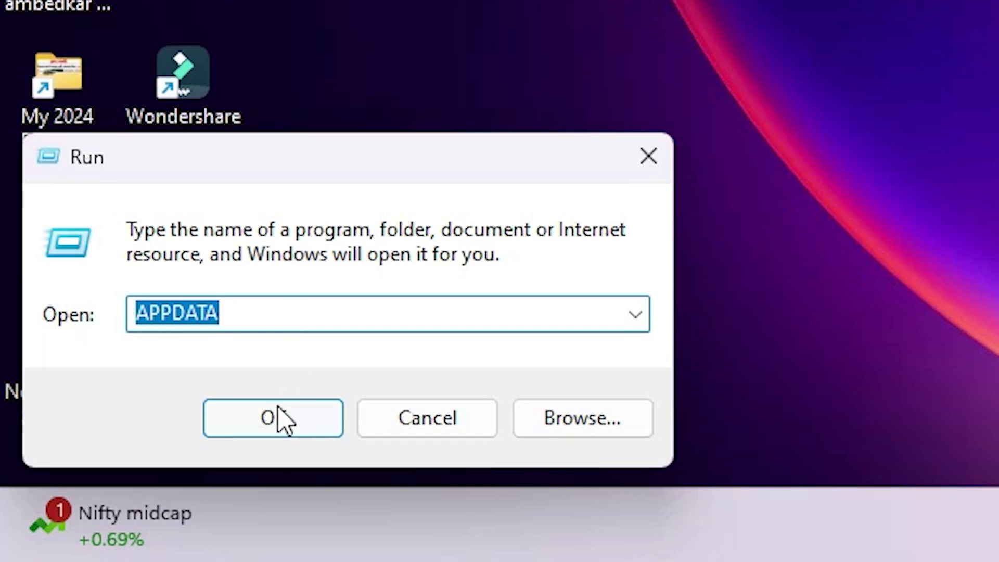
{"action": "left_click", "coordinate": [276, 422]}
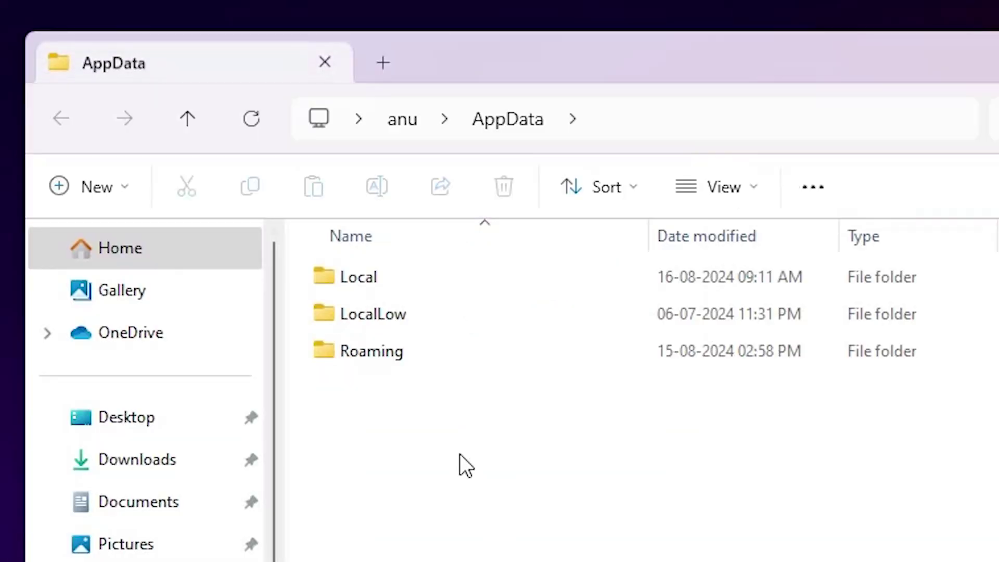
{"action": "double_click", "coordinate": [398, 274]}
- Delete the Riot Games folder from AppData › Local
{"action": "scroll", "coordinate": [350, 237], "scroll_direction": "down", "scroll_amount": 4}
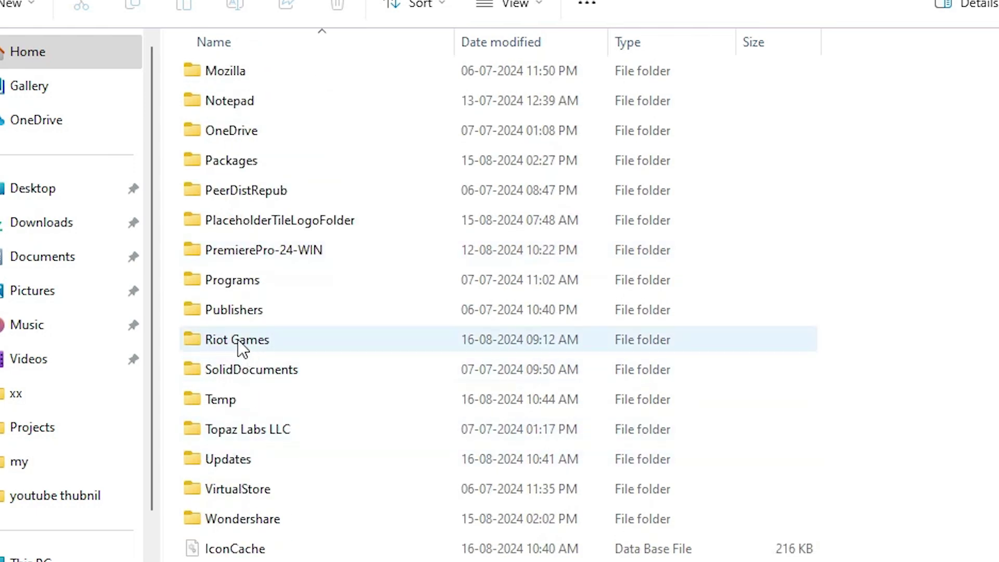
{"action": "left_click", "coordinate": [235, 343]}
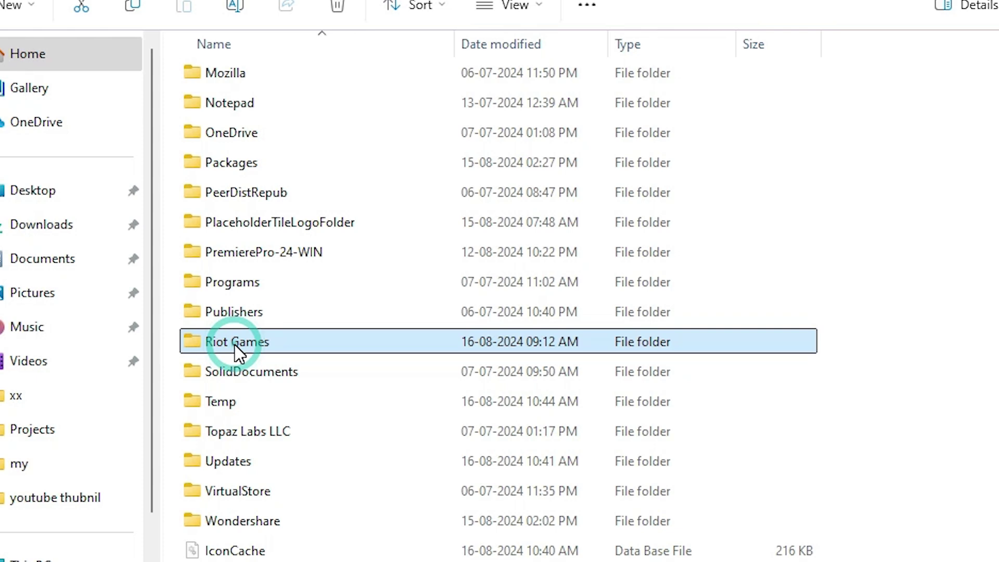
{"action": "right_click", "coordinate": [235, 345]}
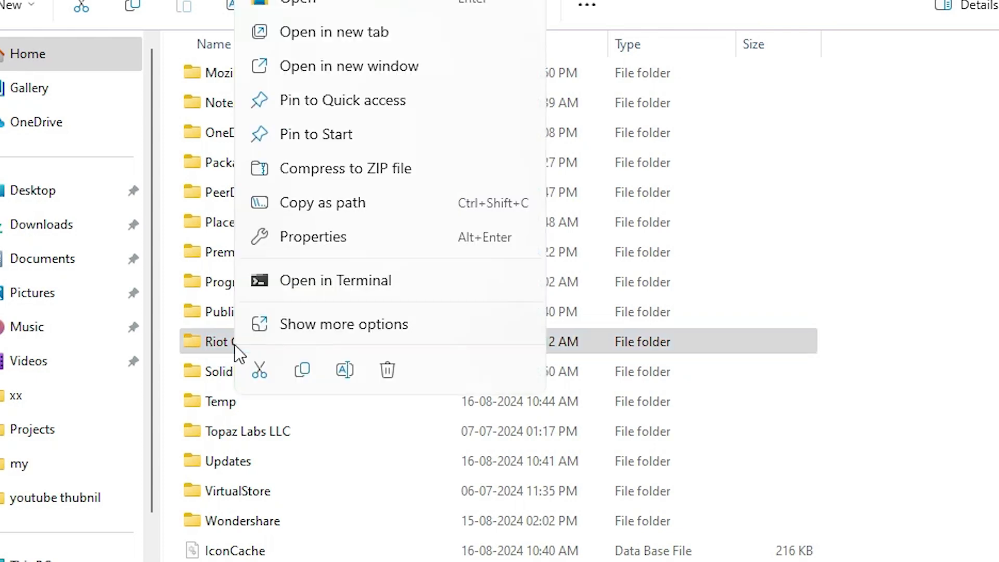
{"action": "left_click", "coordinate": [326, 325]}
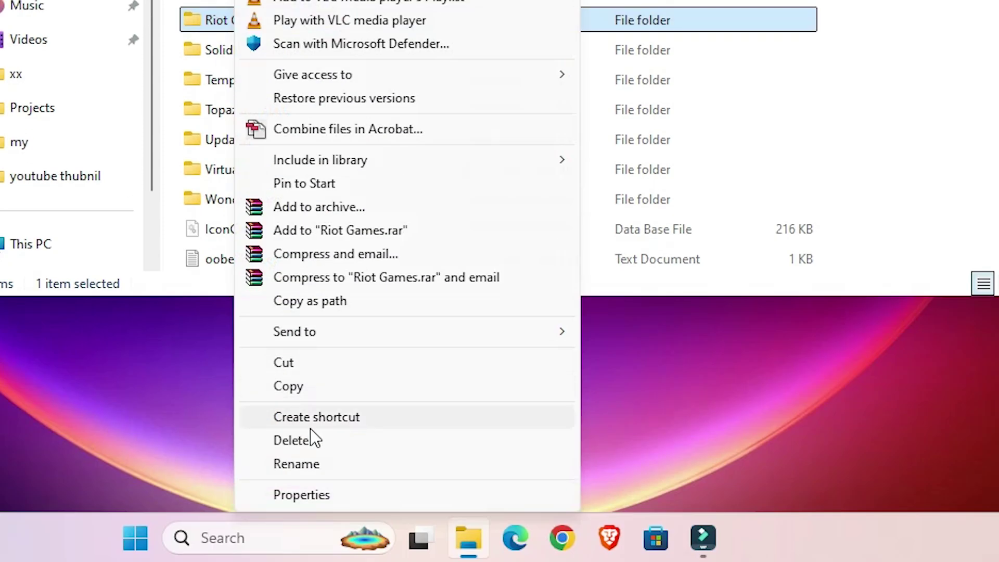
{"action": "left_click", "coordinate": [311, 440]}
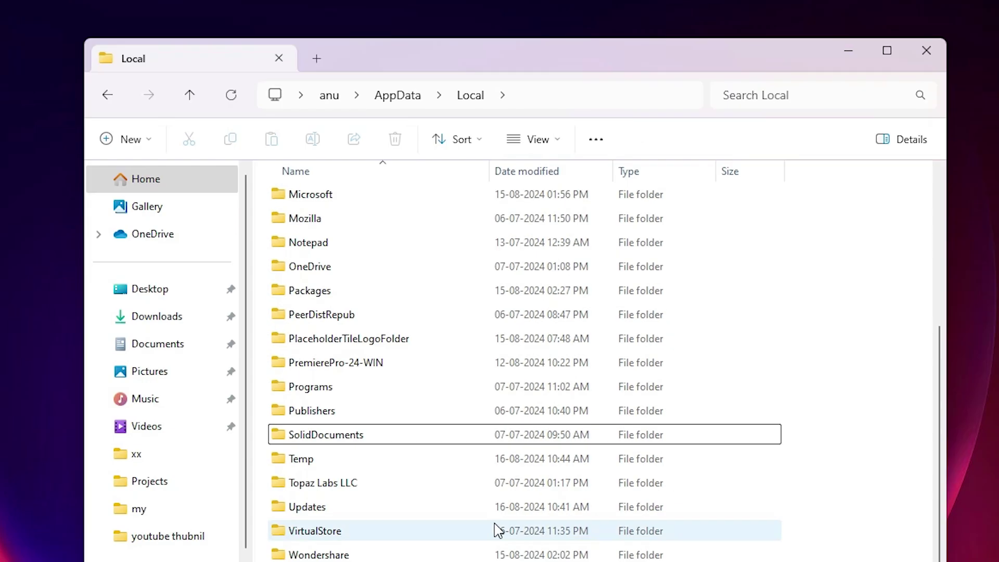
- Close the Local folder and open the Riot Client Start Menu shortcut's location from a 'riot' search
{"action": "left_click", "coordinate": [926, 50]}
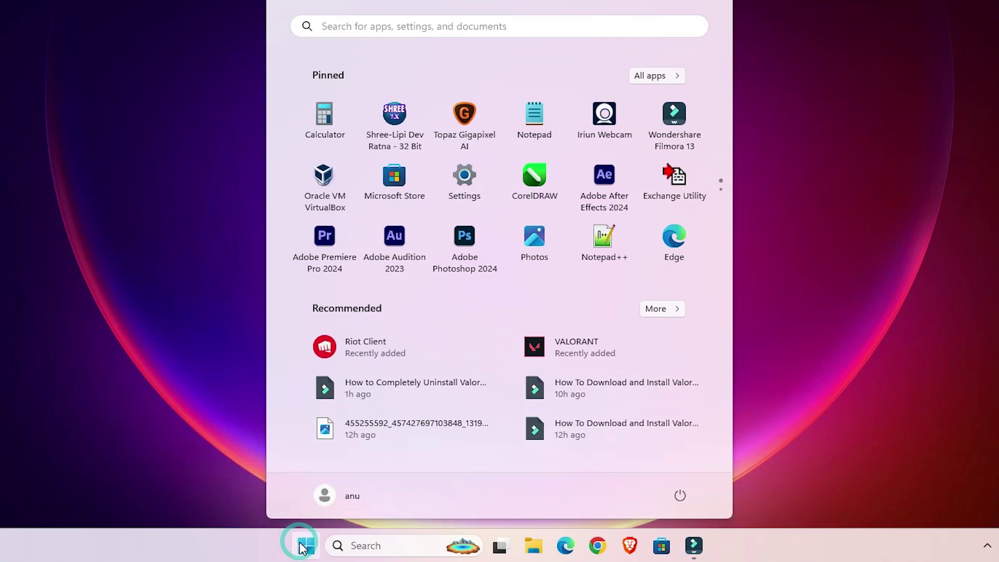
{"action": "type", "text": "riot"}
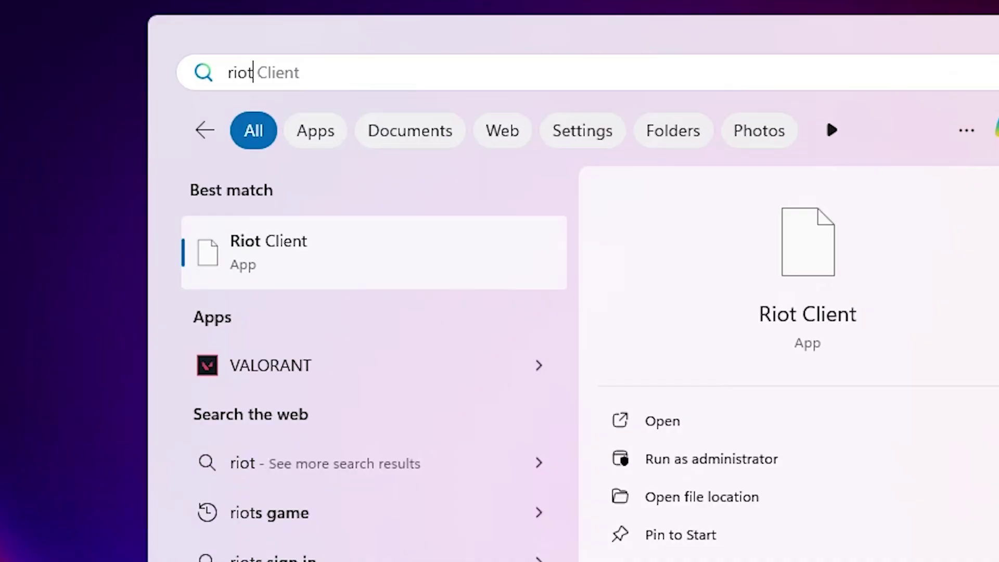
{"action": "right_click", "coordinate": [318, 243]}
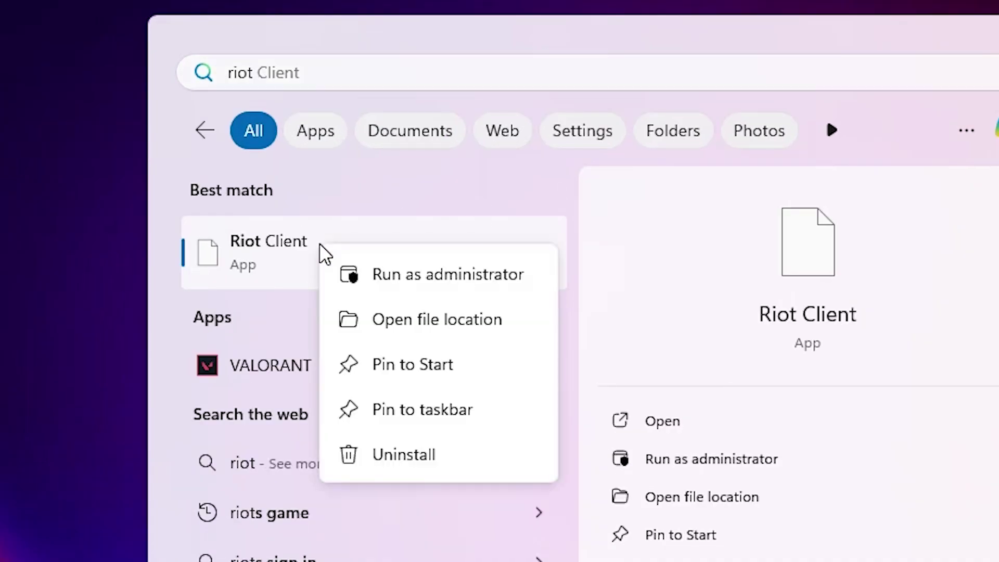
{"action": "left_click", "coordinate": [491, 317]}
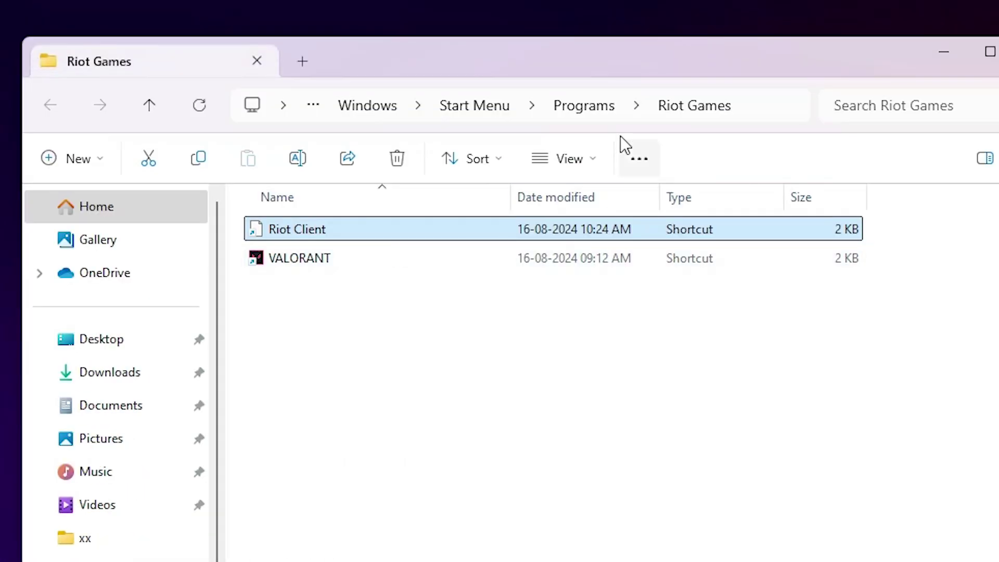
- Delete the Riot Games folder from Start Menu › Programs and close the window
{"action": "left_click", "coordinate": [594, 111]}
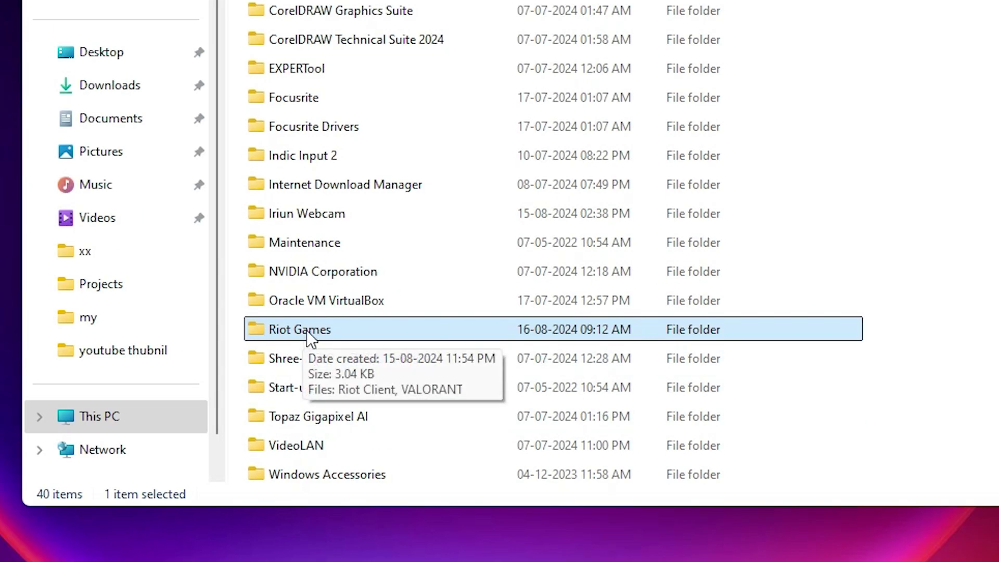
{"action": "right_click", "coordinate": [307, 330]}
{"action": "left_click", "coordinate": [394, 316]}
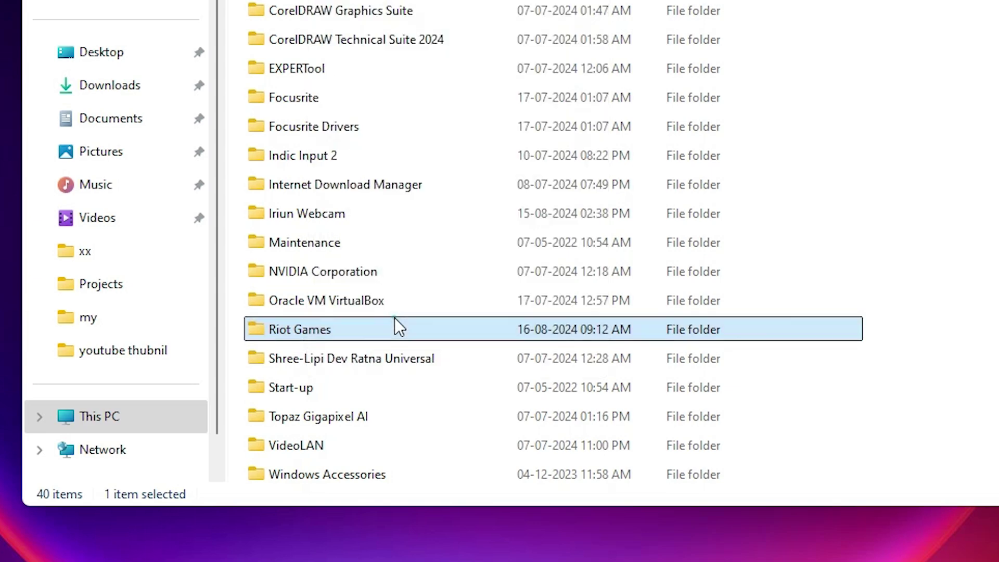
{"action": "left_click", "coordinate": [384, 266]}
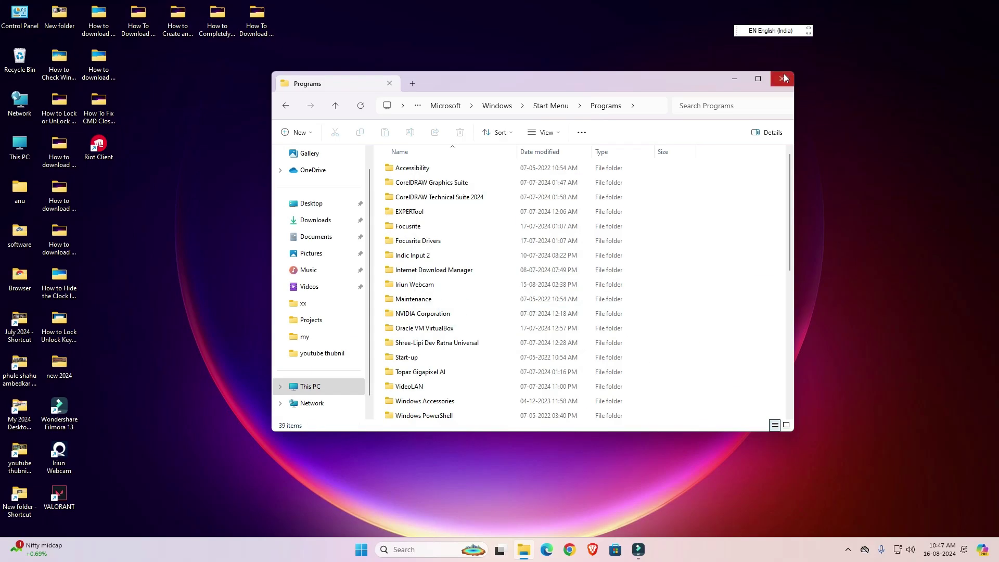
{"action": "left_click", "coordinate": [782, 78]}
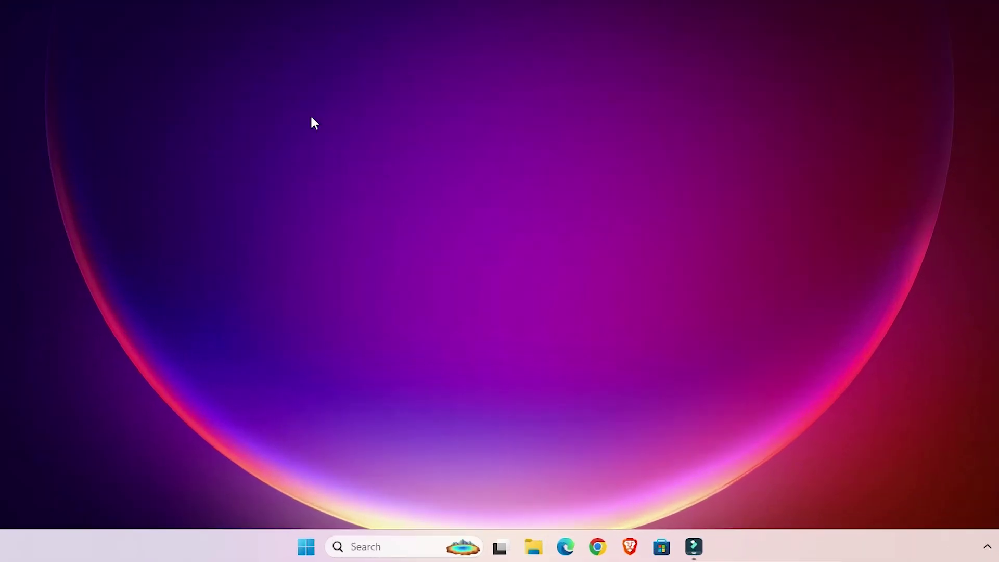
- Open Control Panel via a Start search for 'con' and go to Programs and Features
{"action": "left_click", "coordinate": [307, 547]}
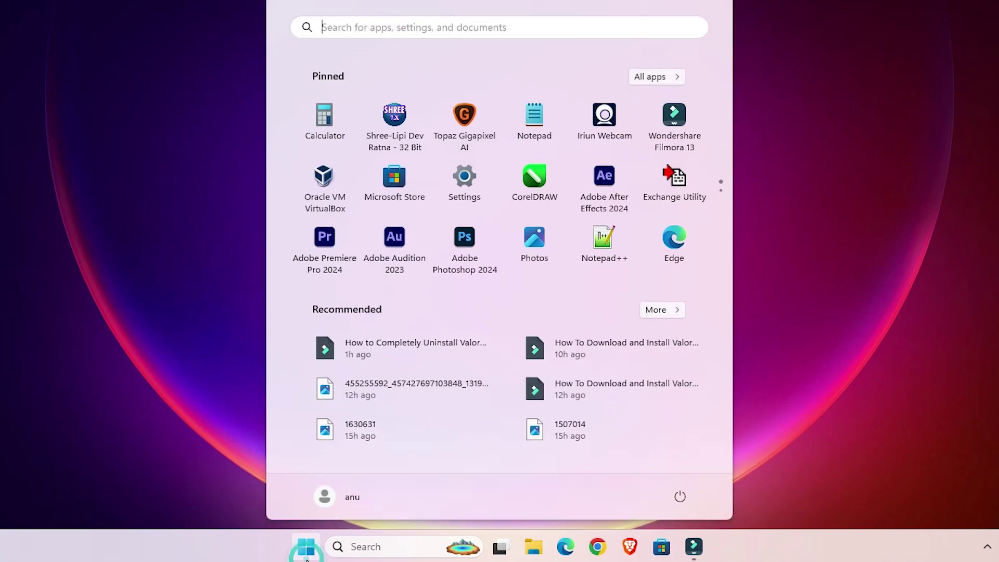
{"action": "type", "text": "con"}
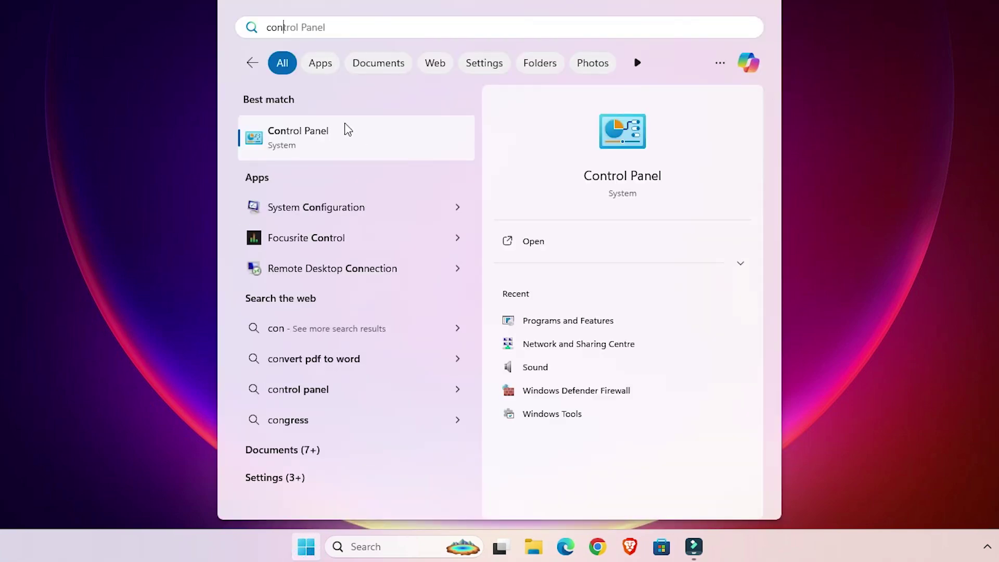
{"action": "left_click", "coordinate": [350, 136]}
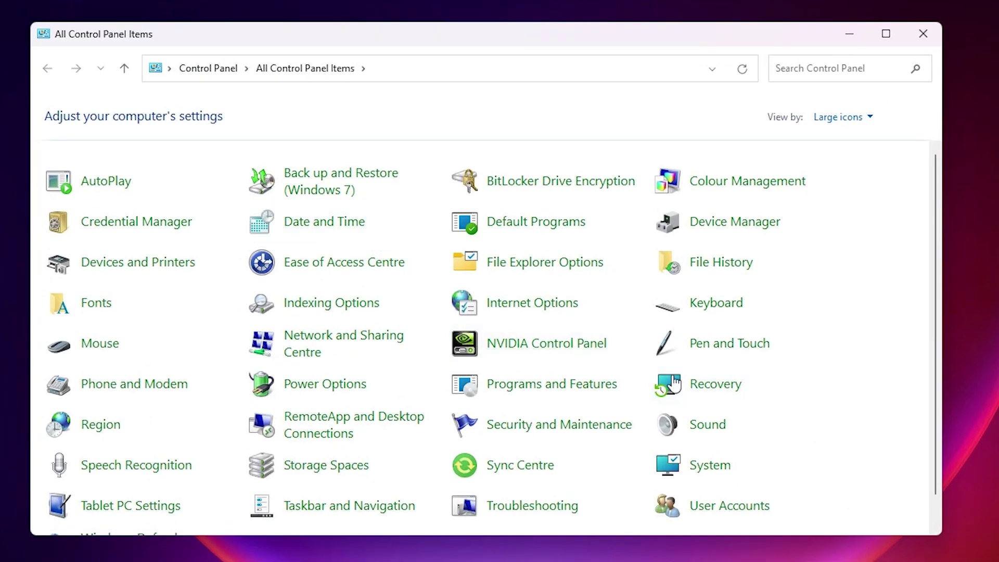
{"action": "left_click", "coordinate": [566, 387]}
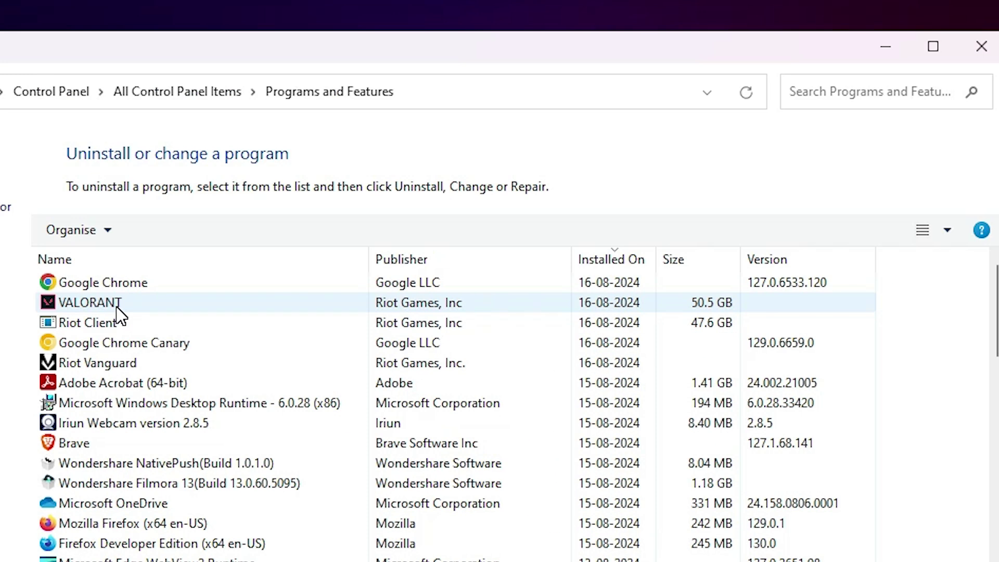
- Search the programs list for 'riot' and uninstall Riot Vanguard
{"action": "left_click", "coordinate": [119, 312]}
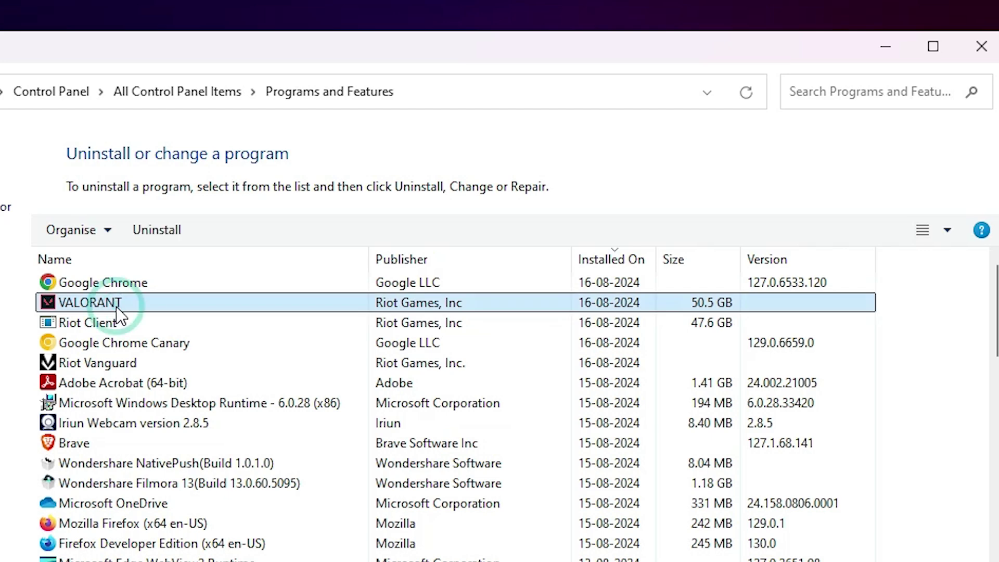
{"action": "left_click", "coordinate": [833, 94]}
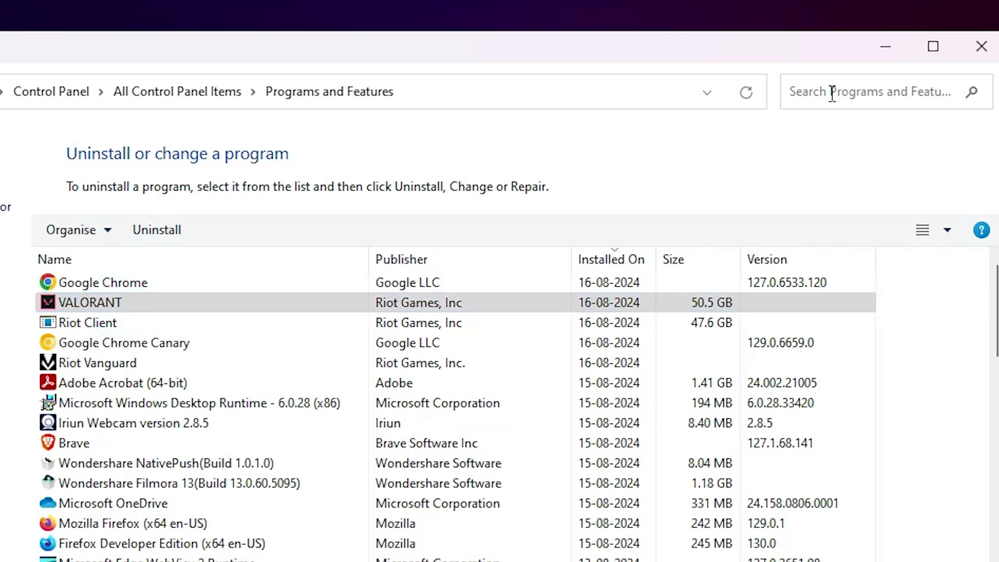
{"action": "left_click", "coordinate": [832, 94]}
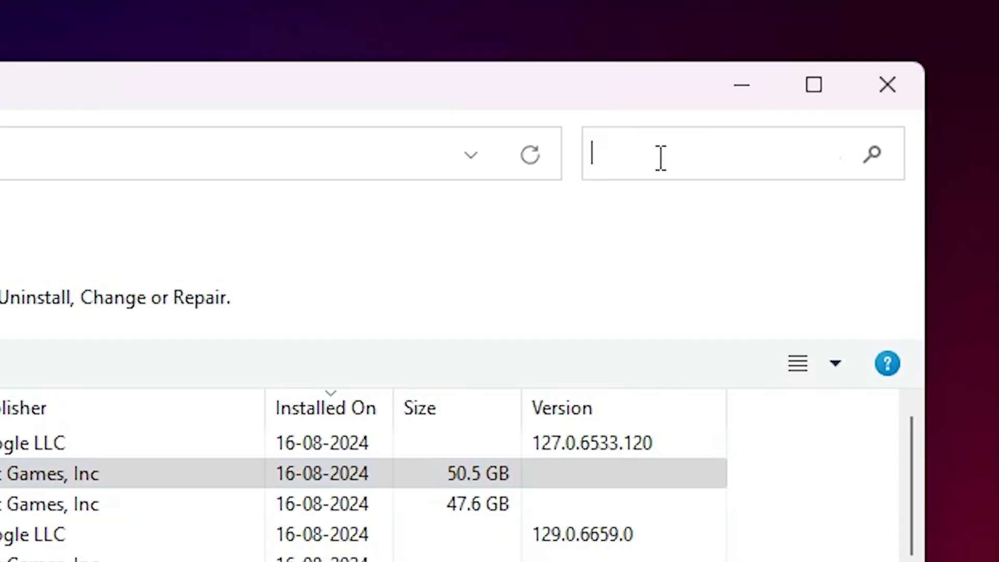
{"action": "type", "text": "riot"}
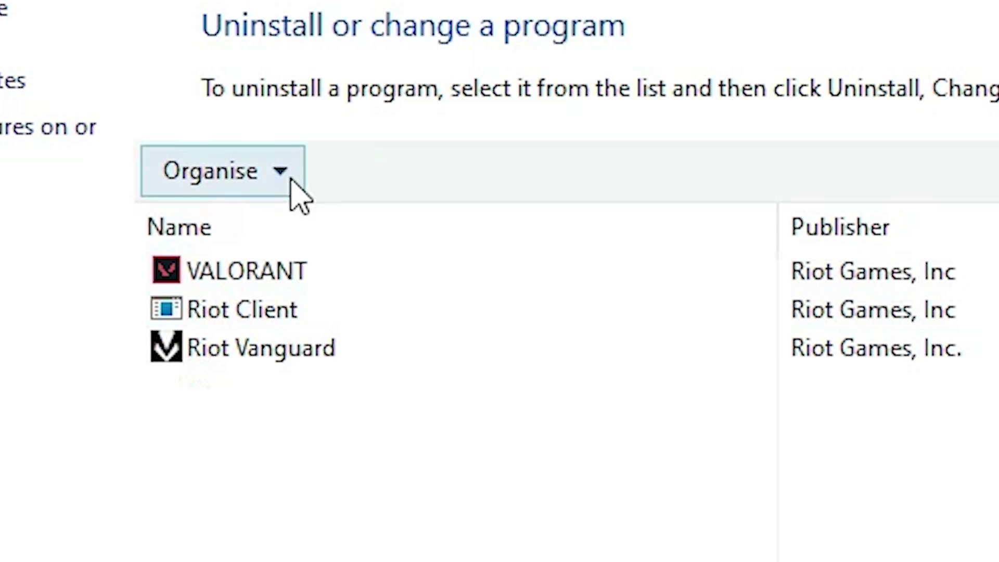
{"action": "left_click", "coordinate": [294, 336]}
{"action": "left_click", "coordinate": [427, 175]}
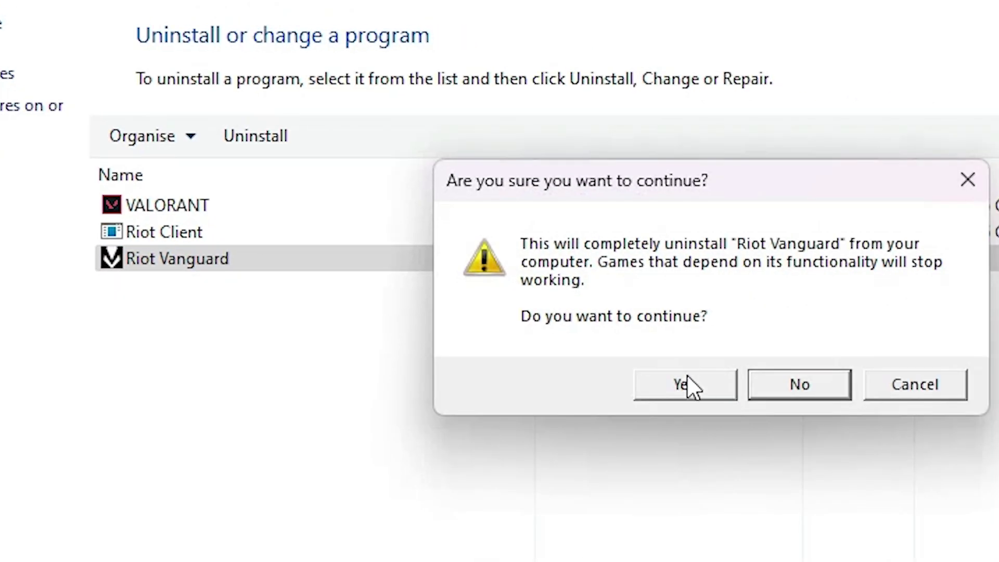
{"action": "left_click", "coordinate": [671, 387]}
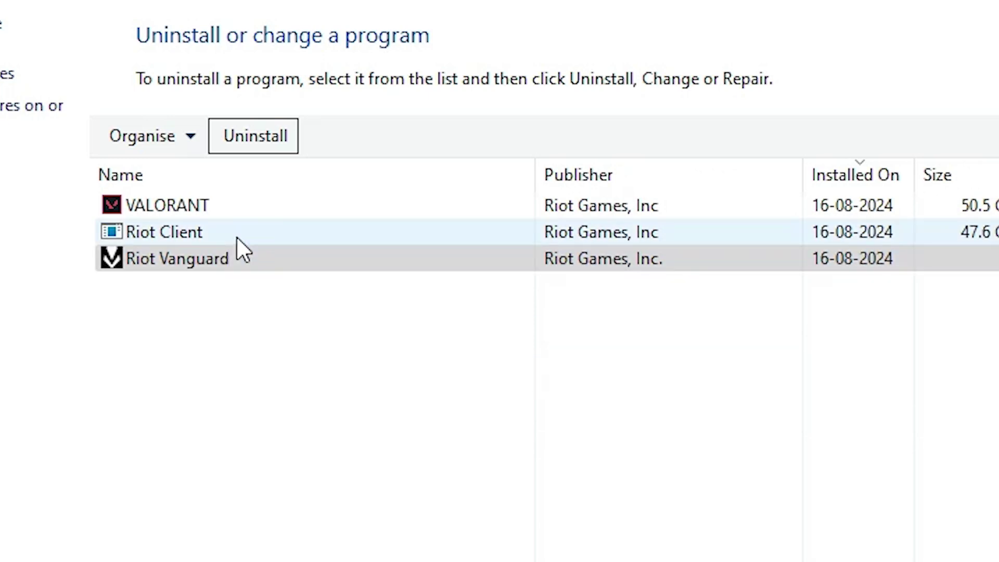
- Uninstall Riot Client and VALORANT, leaving 66 programs and no riot matches
{"action": "left_click", "coordinate": [174, 232]}
{"action": "left_click", "coordinate": [263, 138]}
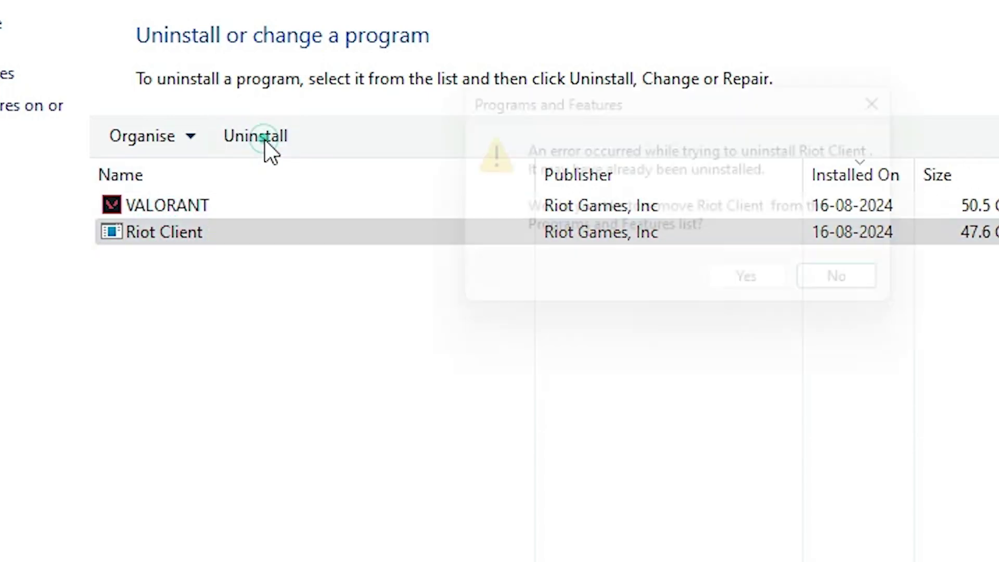
{"action": "left_click", "coordinate": [806, 298]}
{"action": "left_click", "coordinate": [280, 210]}
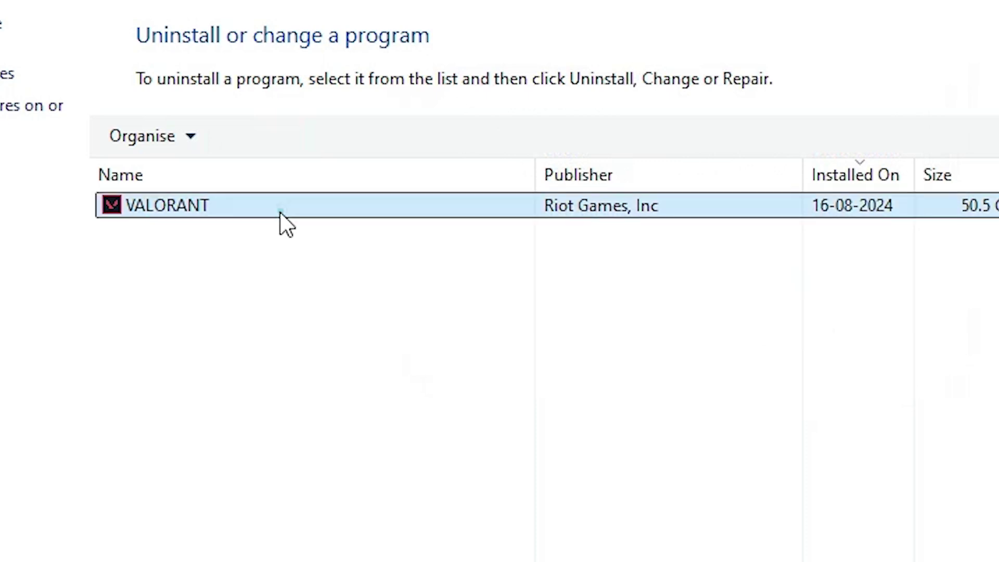
{"action": "left_click", "coordinate": [266, 136]}
{"action": "left_click", "coordinate": [801, 305]}
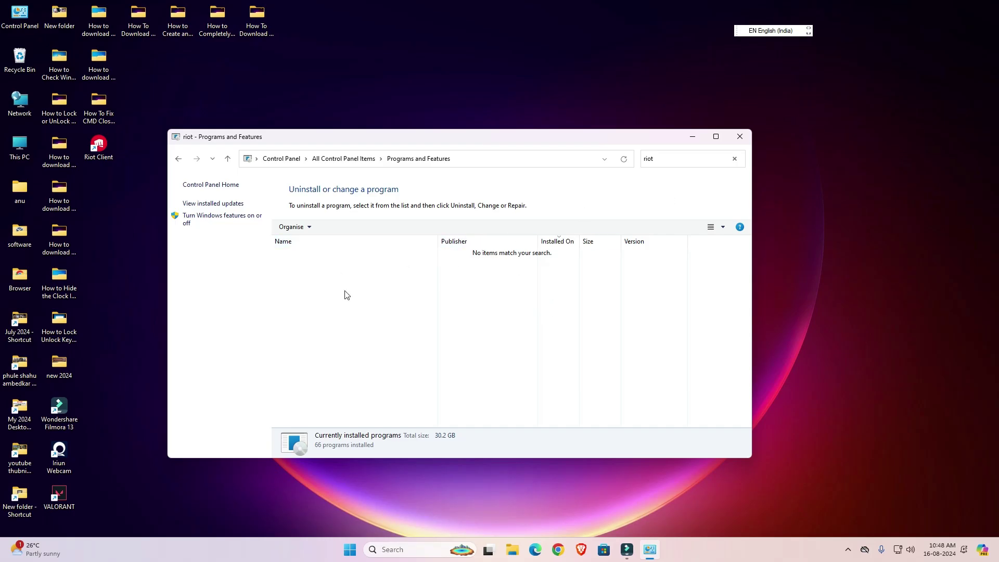
- Close Programs and Features and select the Riot Client and VALORANT desktop shortcuts
{"action": "left_click", "coordinate": [748, 139]}
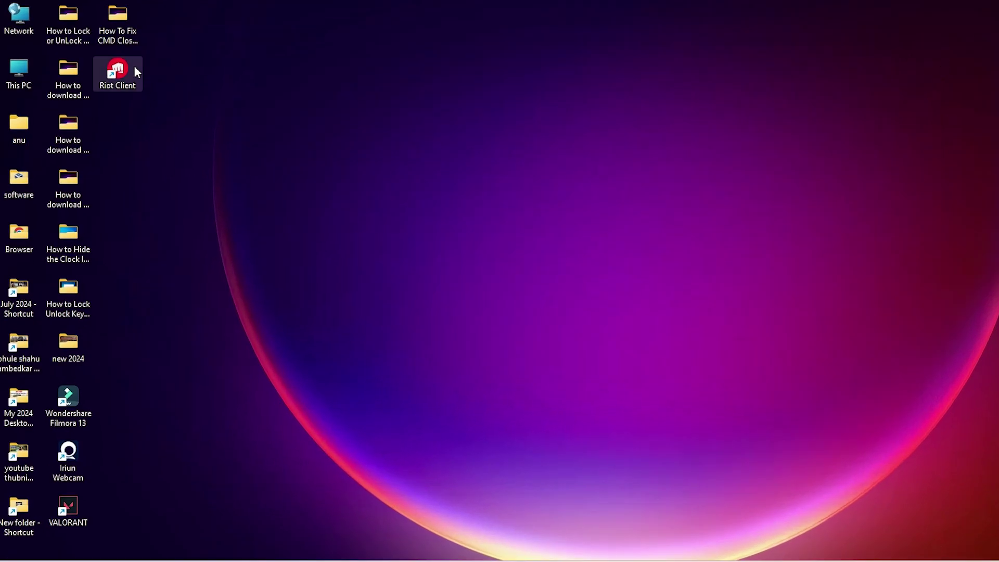
{"action": "left_click", "coordinate": [98, 145]}
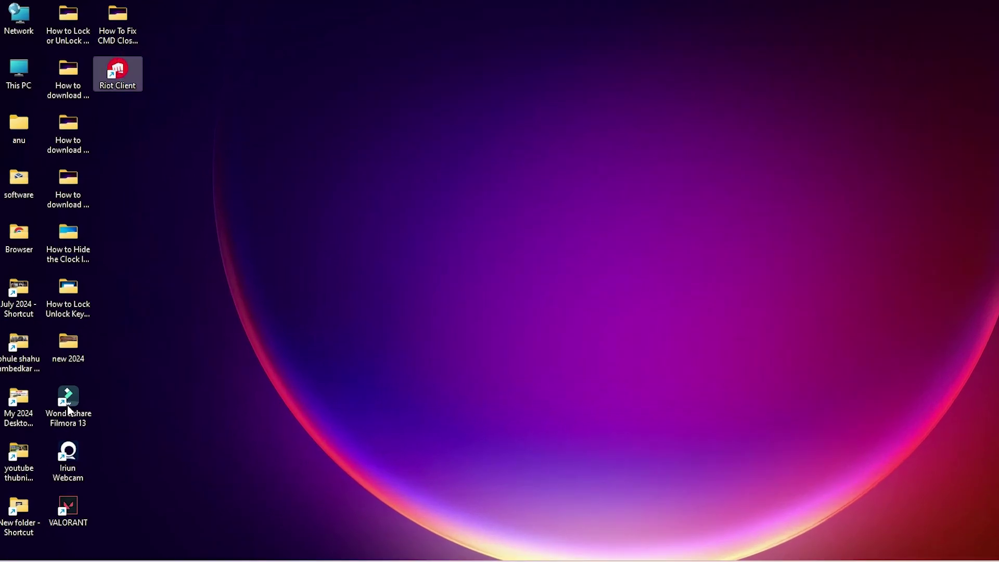
{"action": "left_click", "coordinate": [60, 528]}
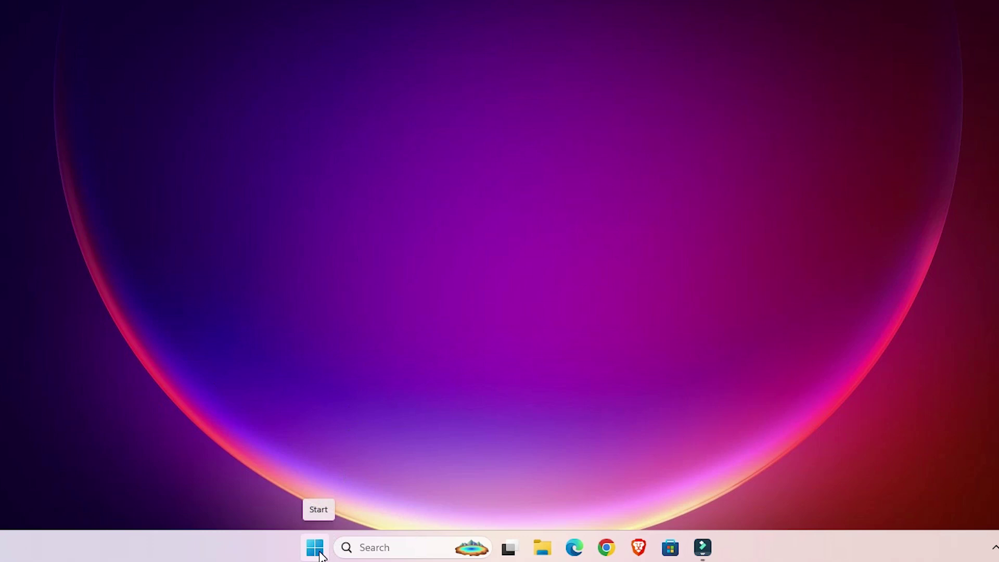
- Search Start for 'riot', confirm no Riot apps remain, then return to the desktop
{"action": "left_click", "coordinate": [316, 548]}
{"action": "type", "text": "r"}
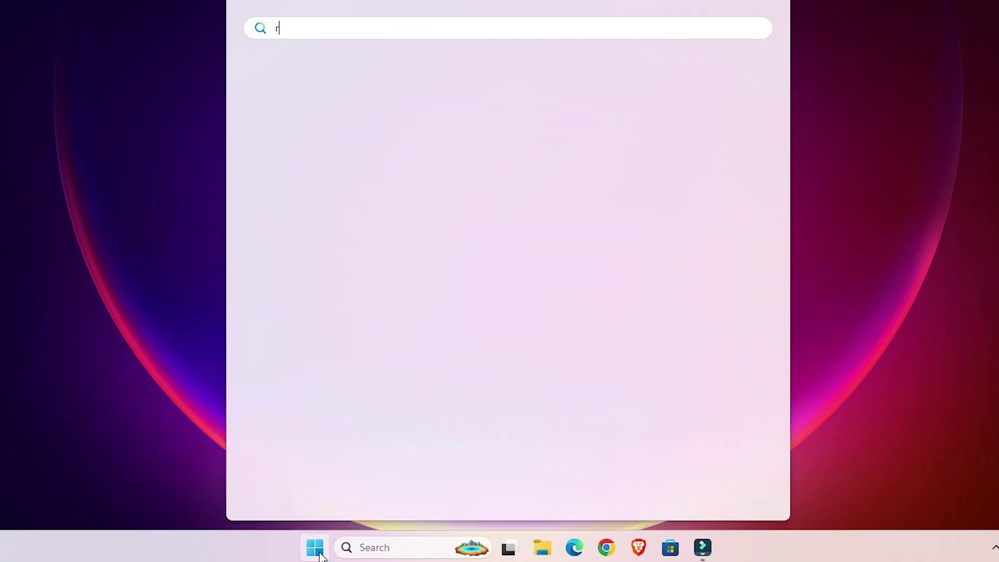
{"action": "type", "text": "iot"}
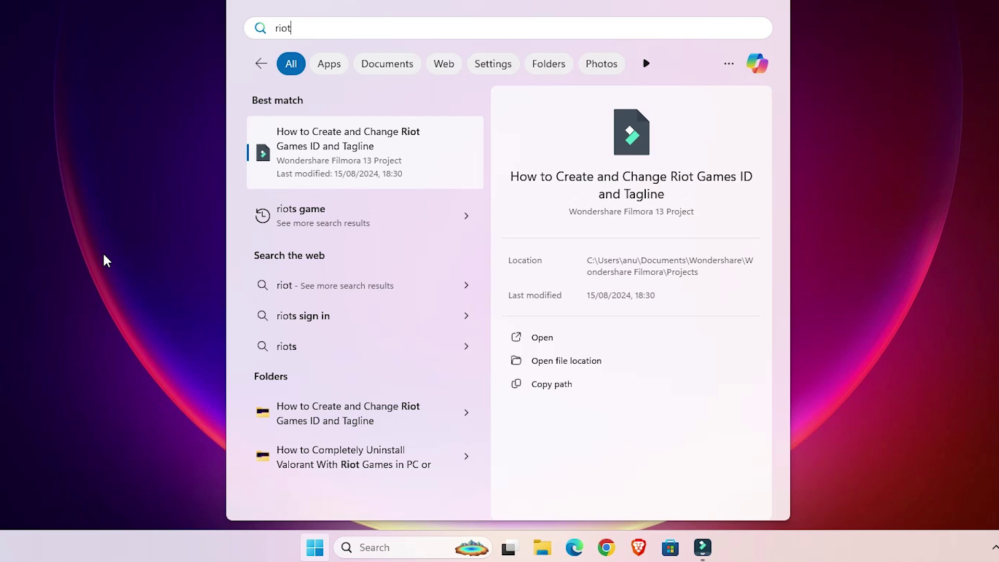
{"action": "left_click", "coordinate": [182, 322]}
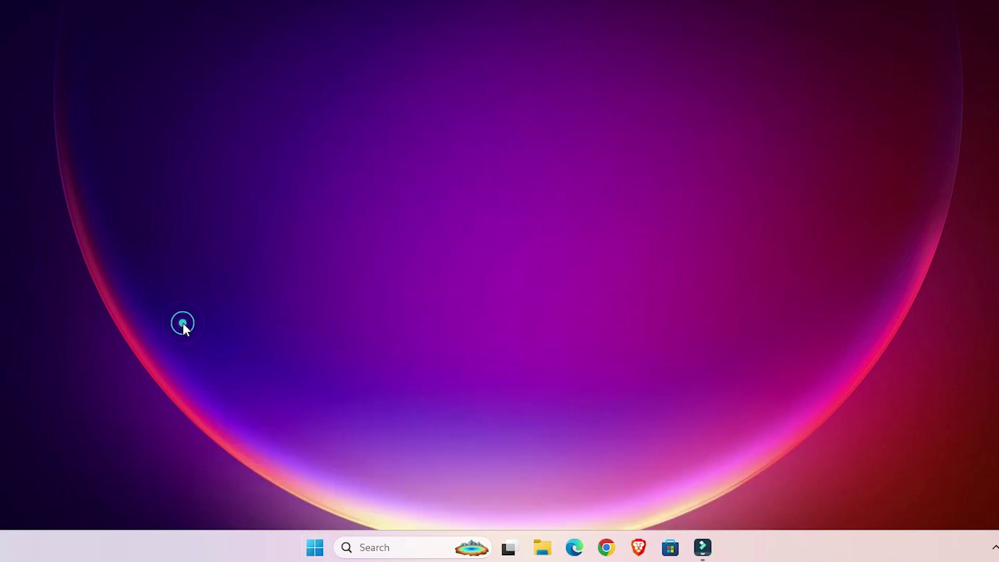